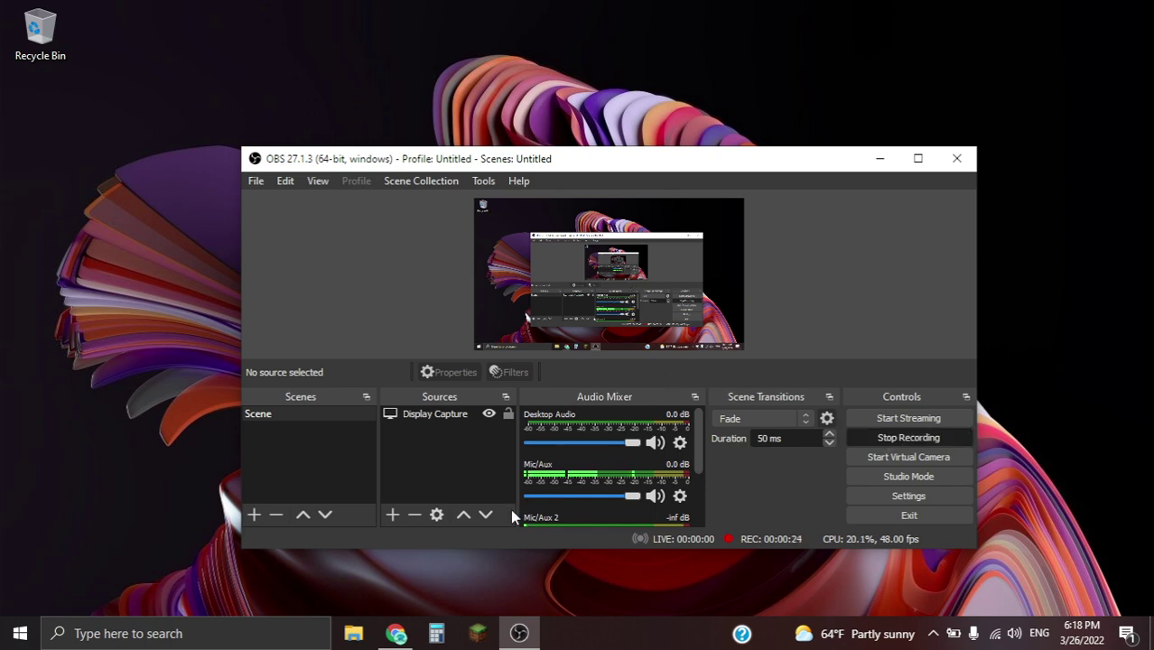
Switch to Chrome's YouTube Studio channel dashboard and open the video upload dialog.
click(408, 634)
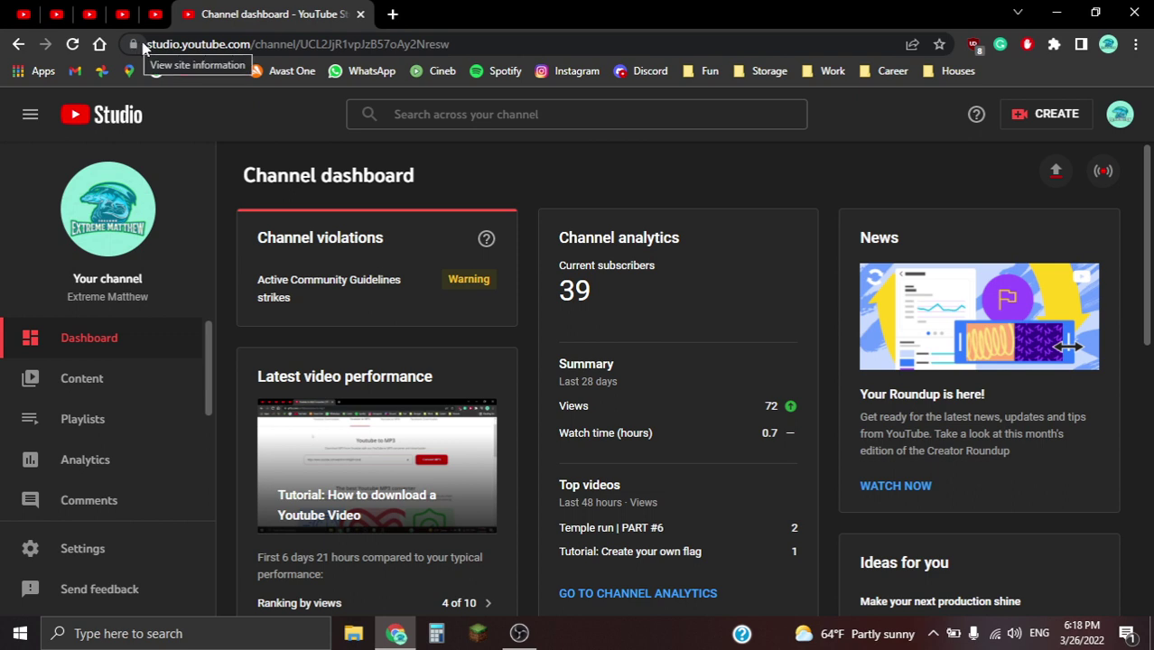
mouse_move(143, 47)
mouse_down()
mouse_move(152, 80)
mouse_move(136, 44)
mouse_up()
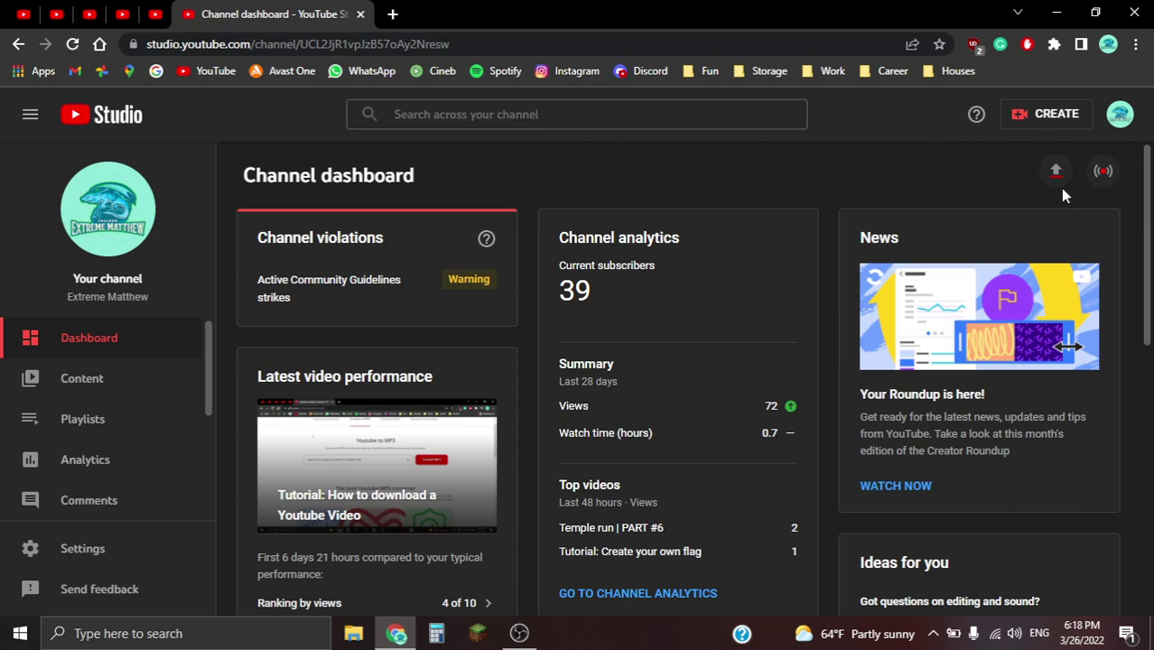
scroll(1064, 195, up, 5)
scroll(1064, 195, right, 3)
scroll(1064, 195, up, 3)
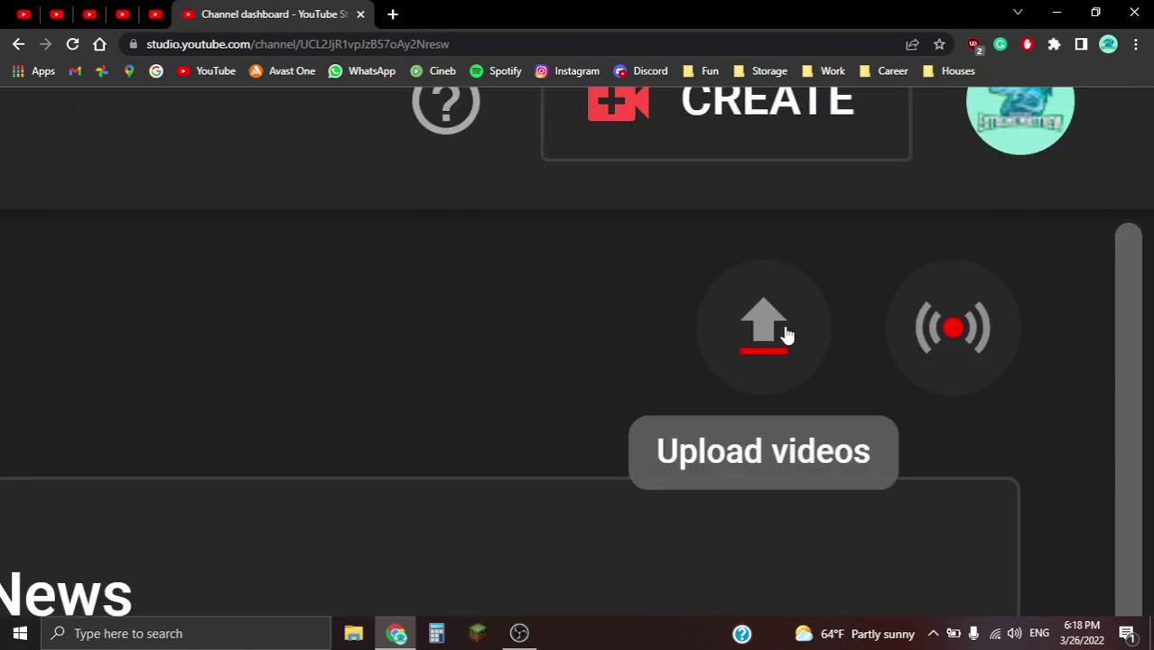
scroll(976, 372, down, 5)
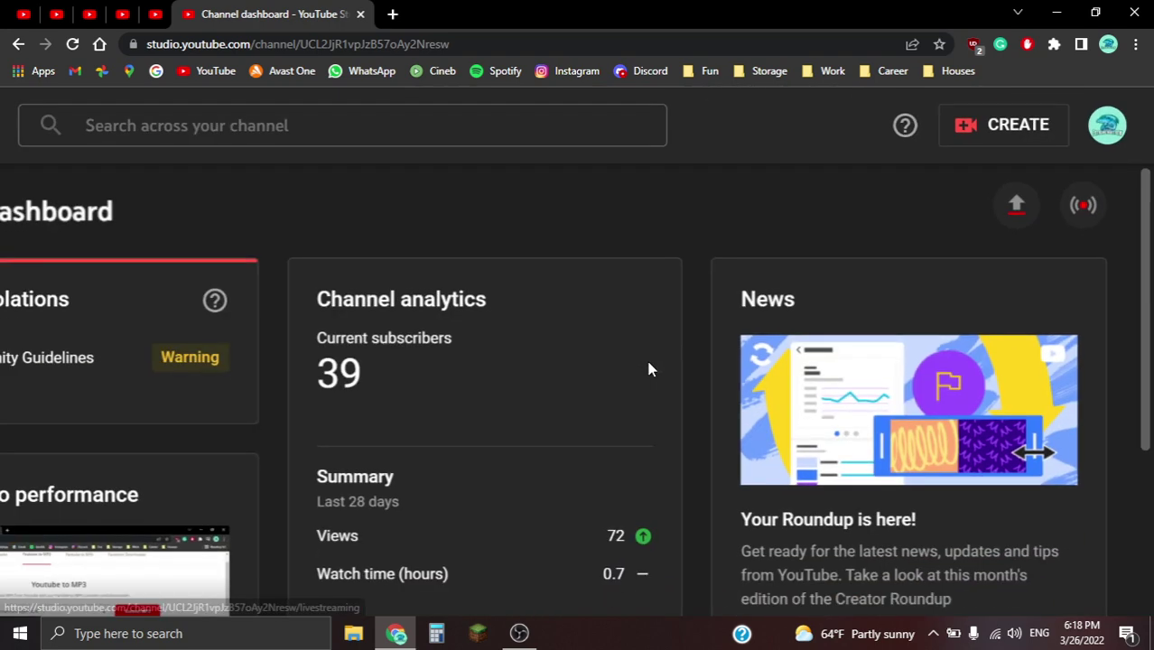
click(1056, 174)
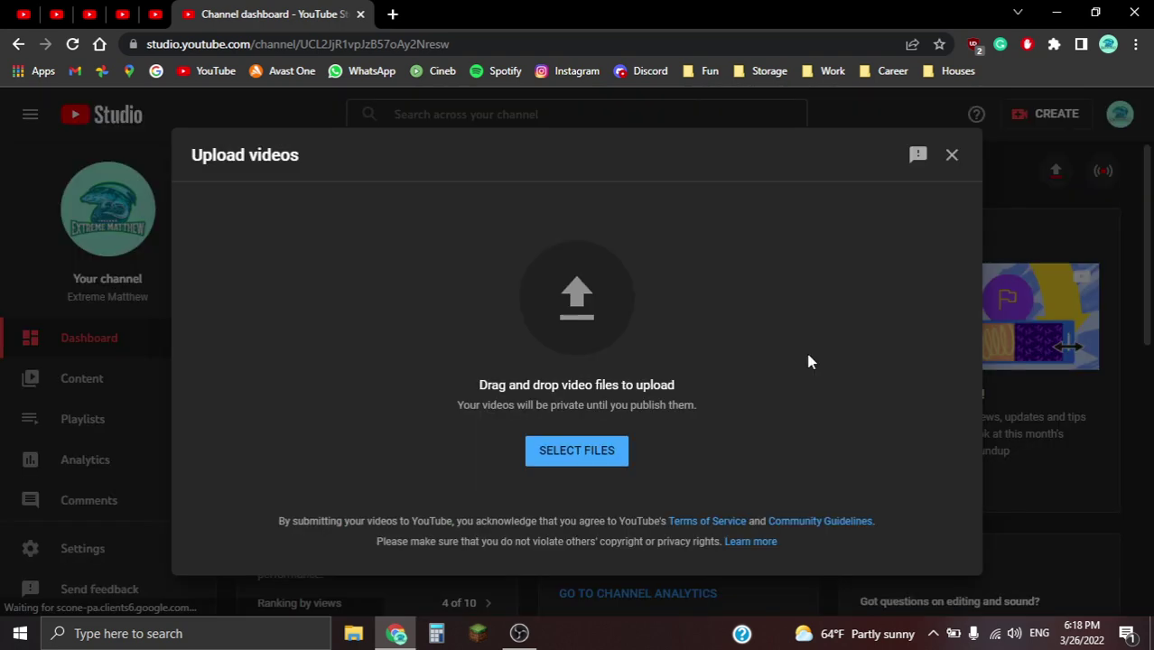
drag(190, 191, 904, 433)
drag(753, 357, 531, 217)
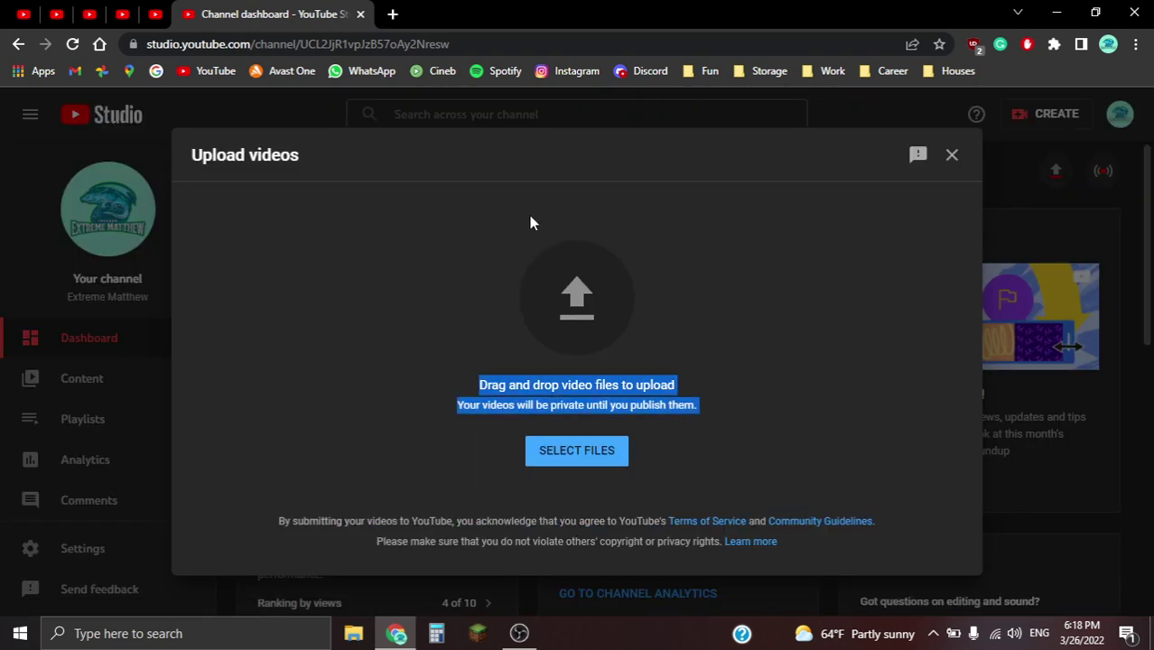
click(755, 326)
click(542, 460)
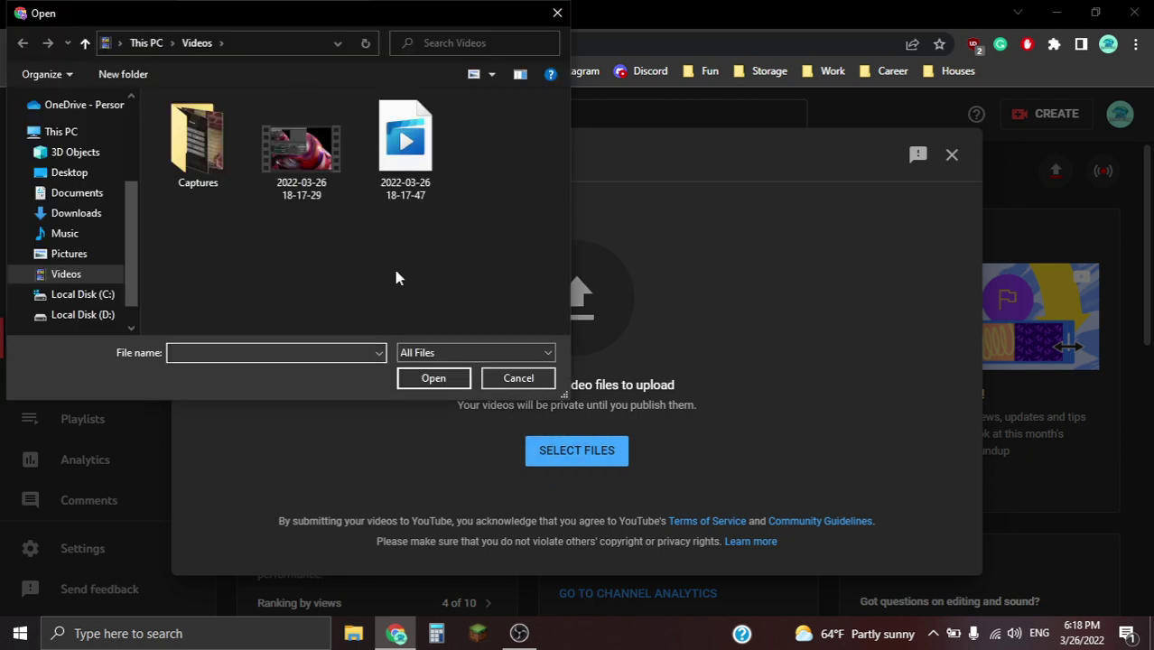
click(301, 149)
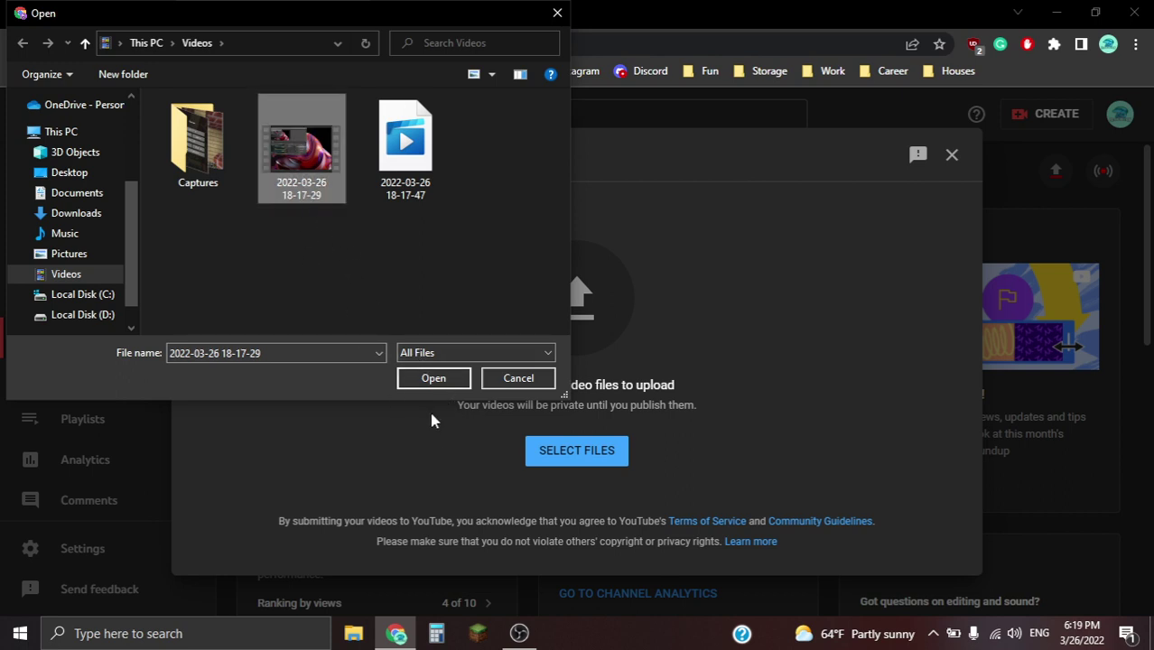
key(Return)
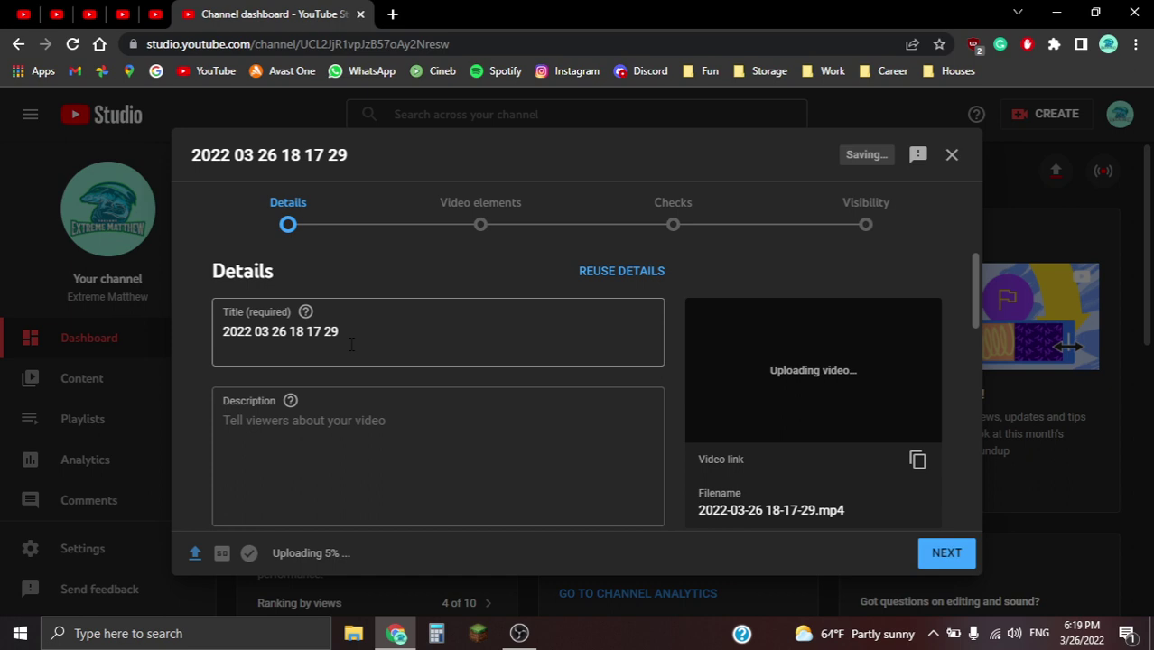
Set the video's title to "Test" and its description to "Test video", and dismiss the tip about reusing details.
text(Test)
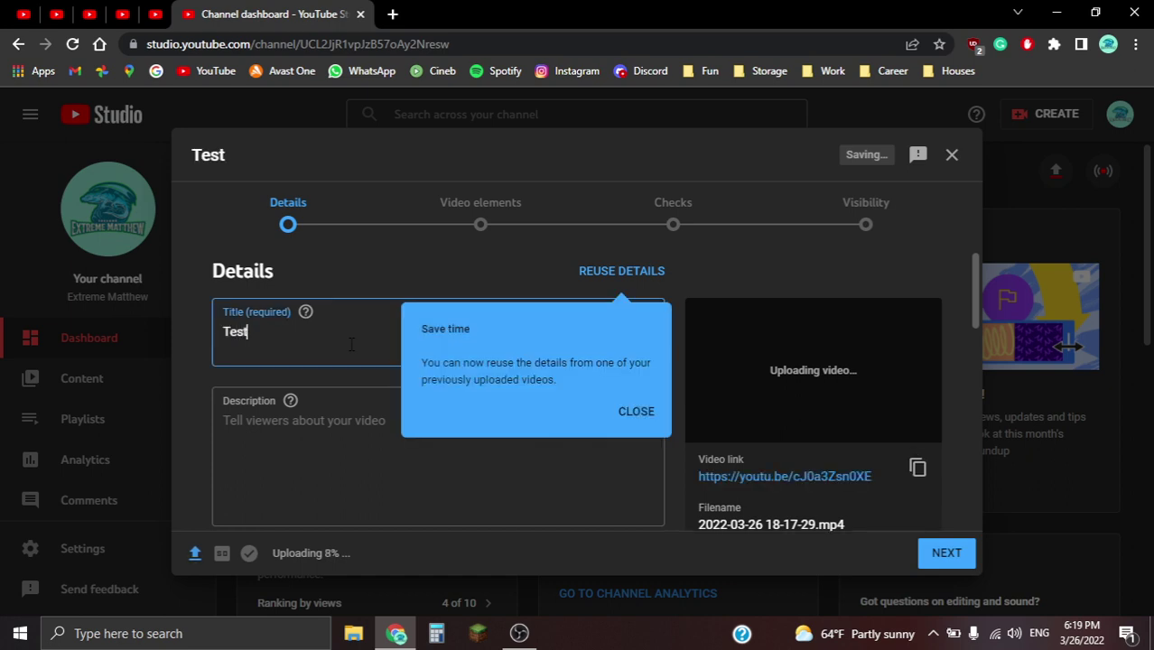
click(342, 261)
click(354, 427)
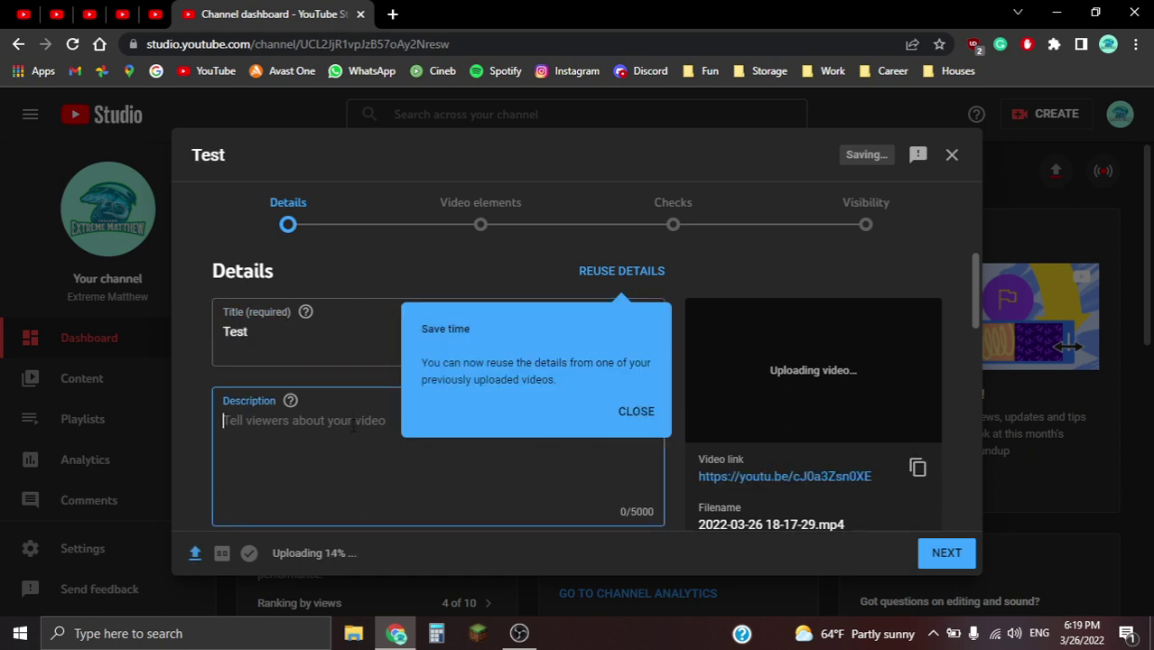
text(Test )
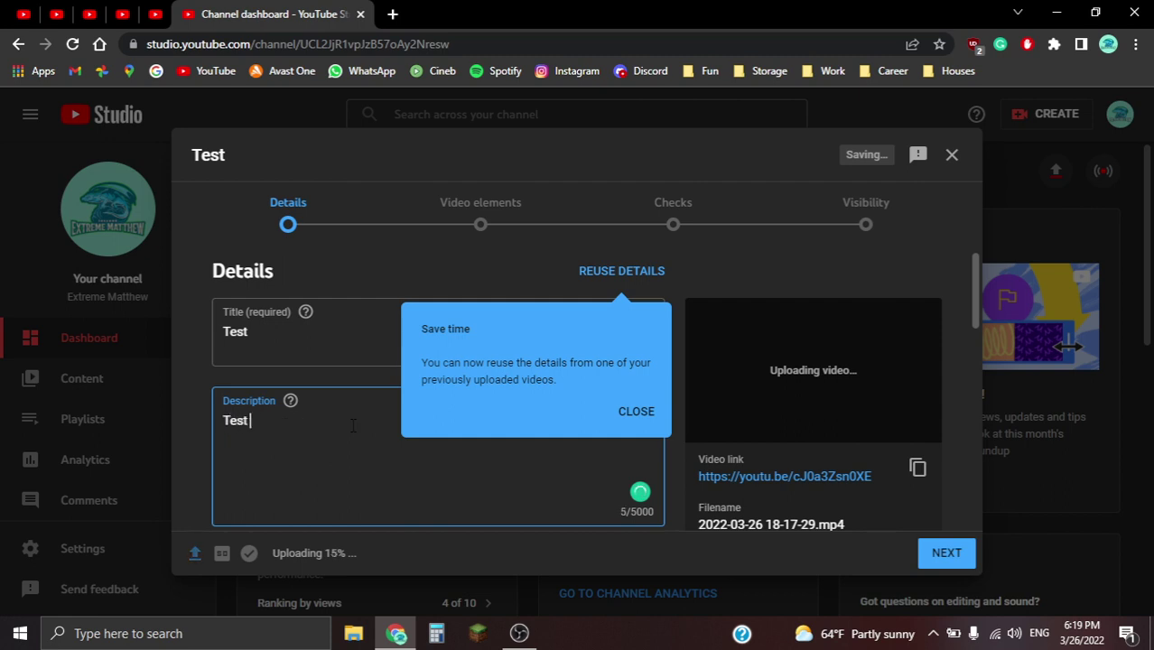
text(video)
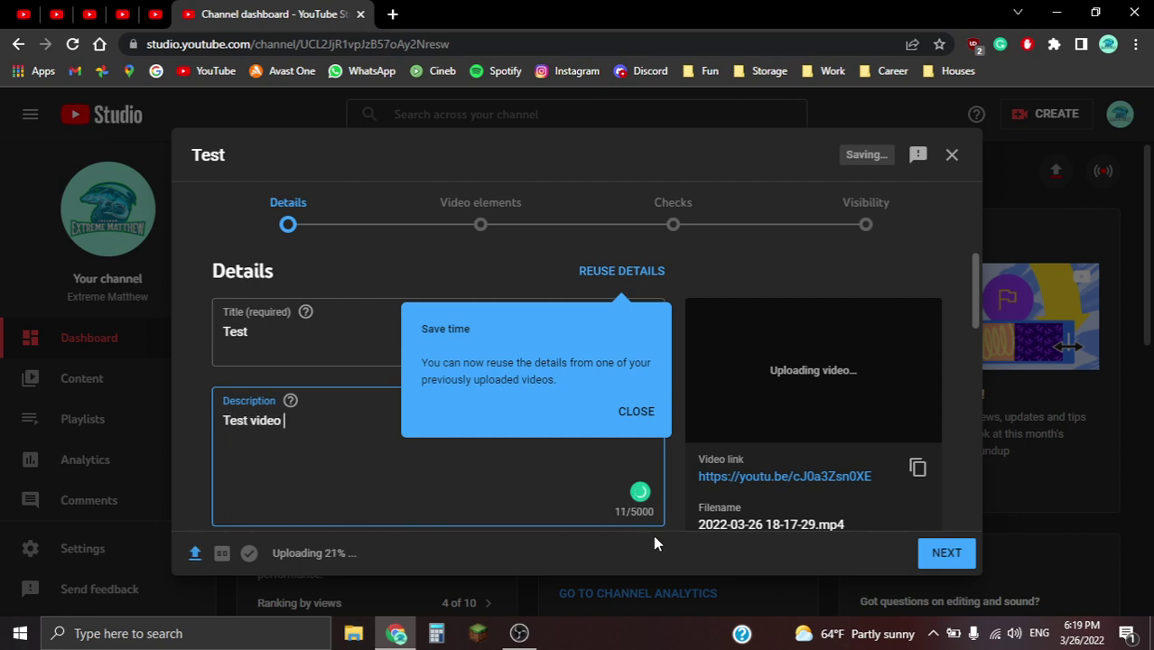
click(670, 506)
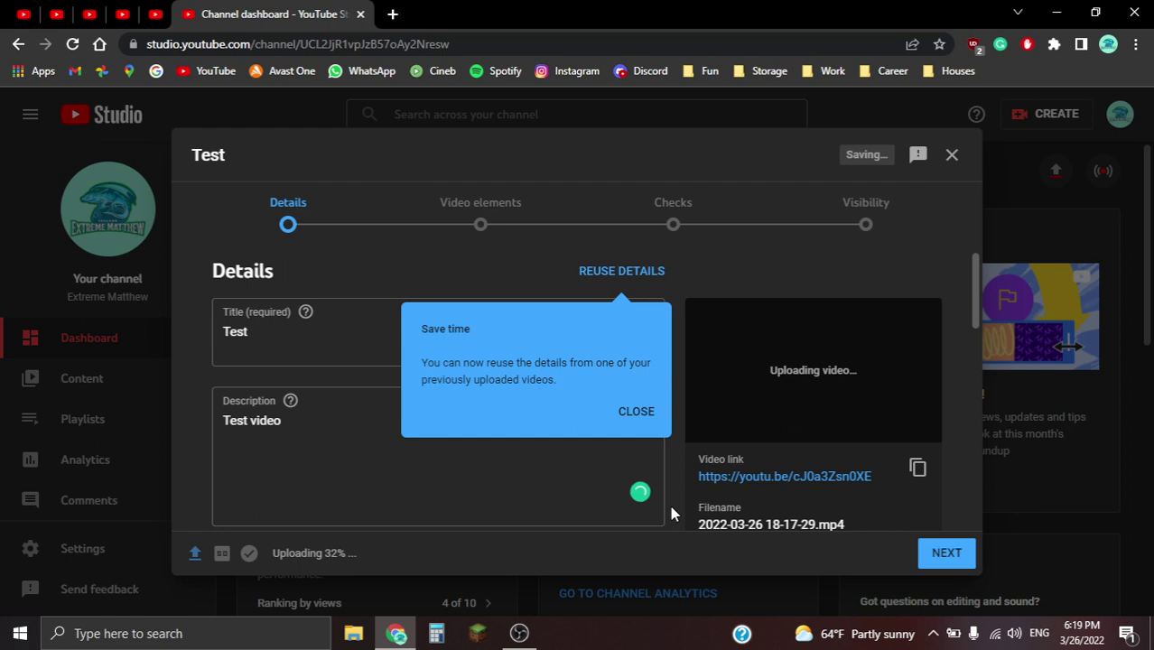
click(637, 410)
Examine the thumbnail options and the list of available playlists in the video details without selecting any.
scroll(615, 399, down, 3)
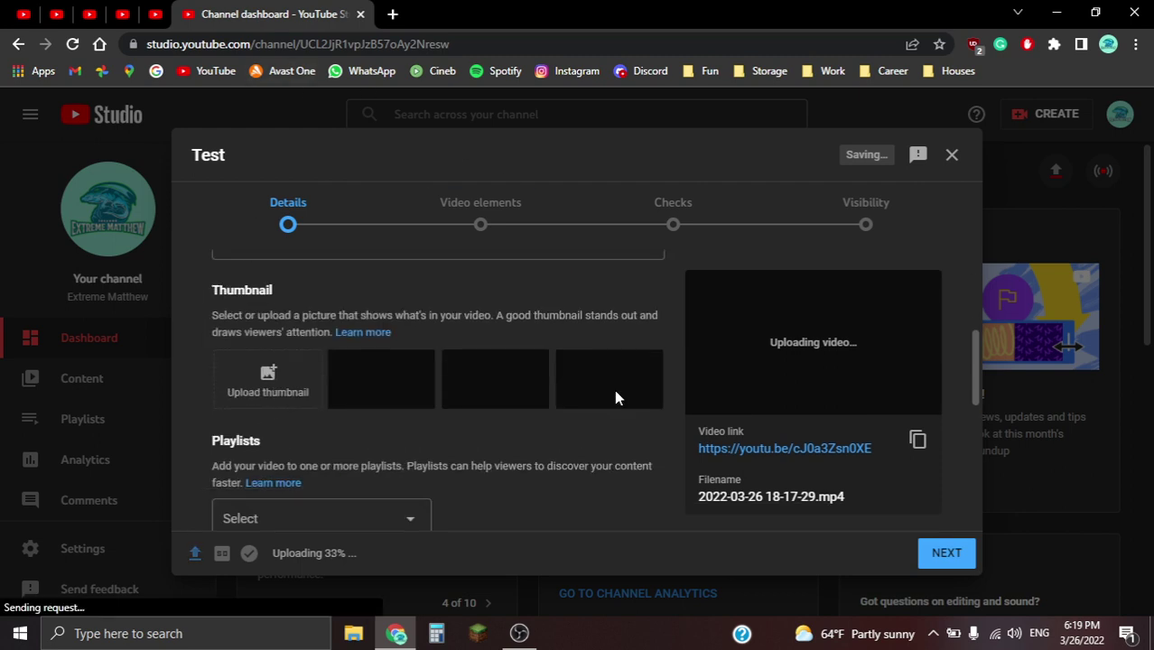
scroll(560, 393, down, 5)
scroll(353, 405, up, 5)
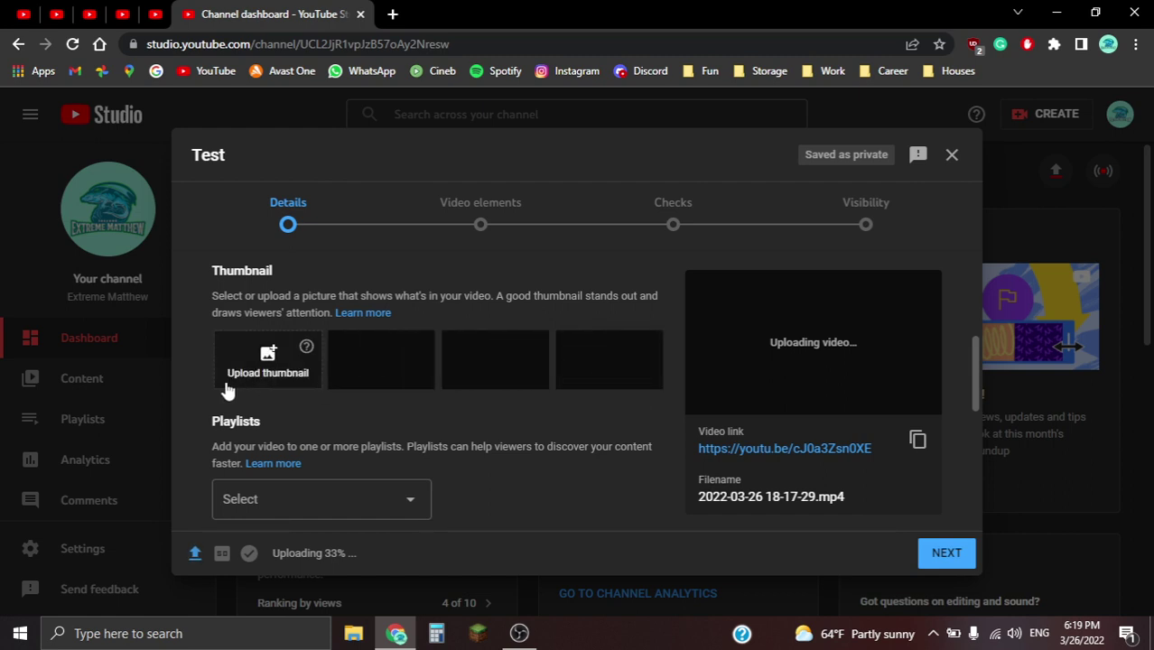
scroll(379, 432, down, 2)
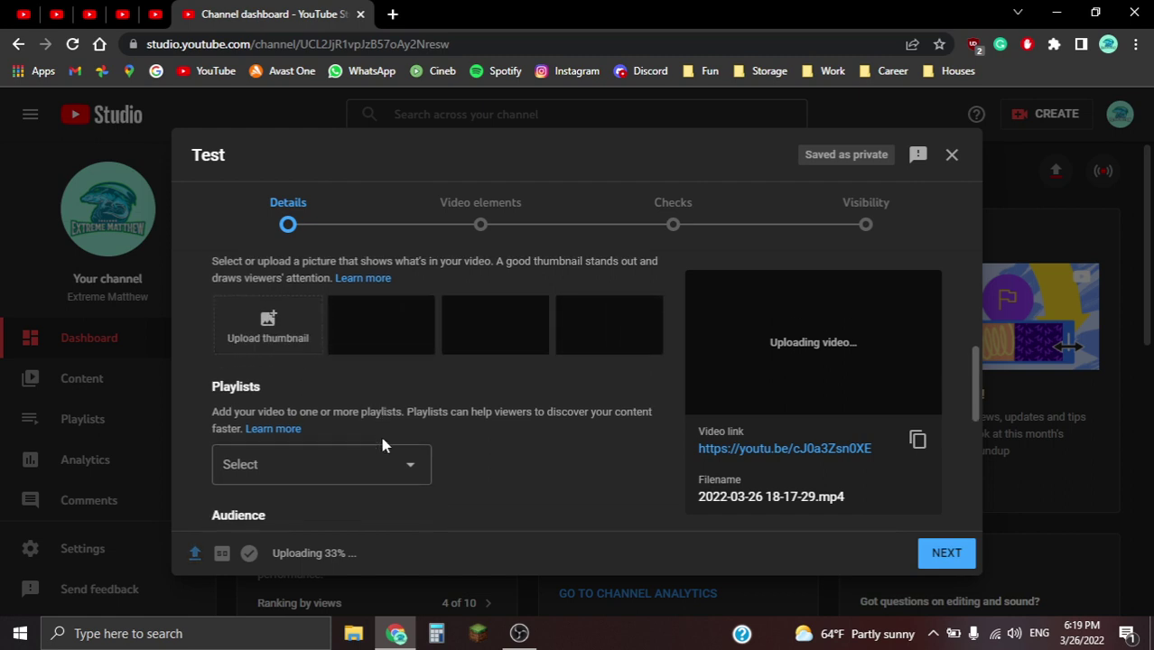
scroll(382, 444, up, 2)
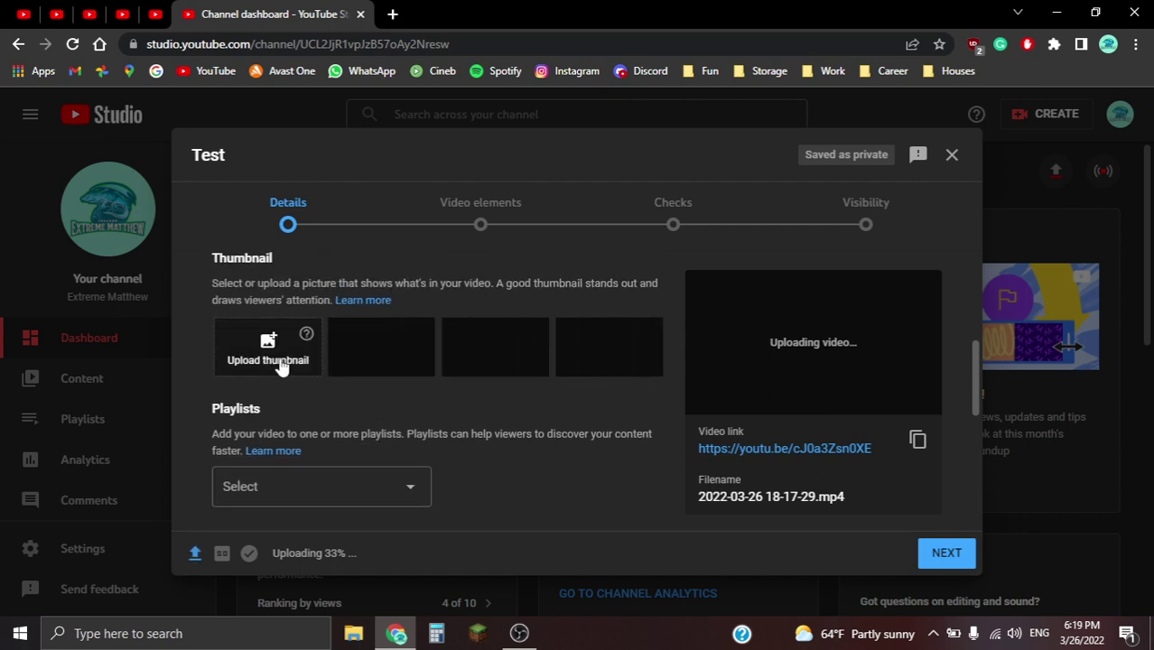
scroll(282, 365, down, 1)
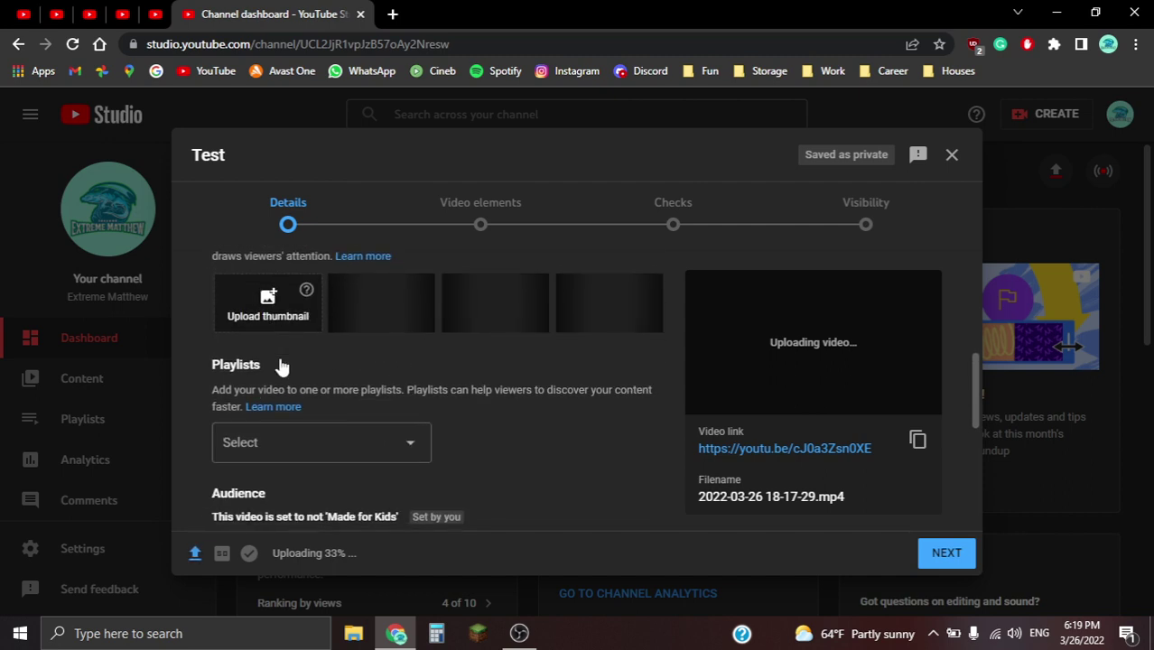
click(296, 430)
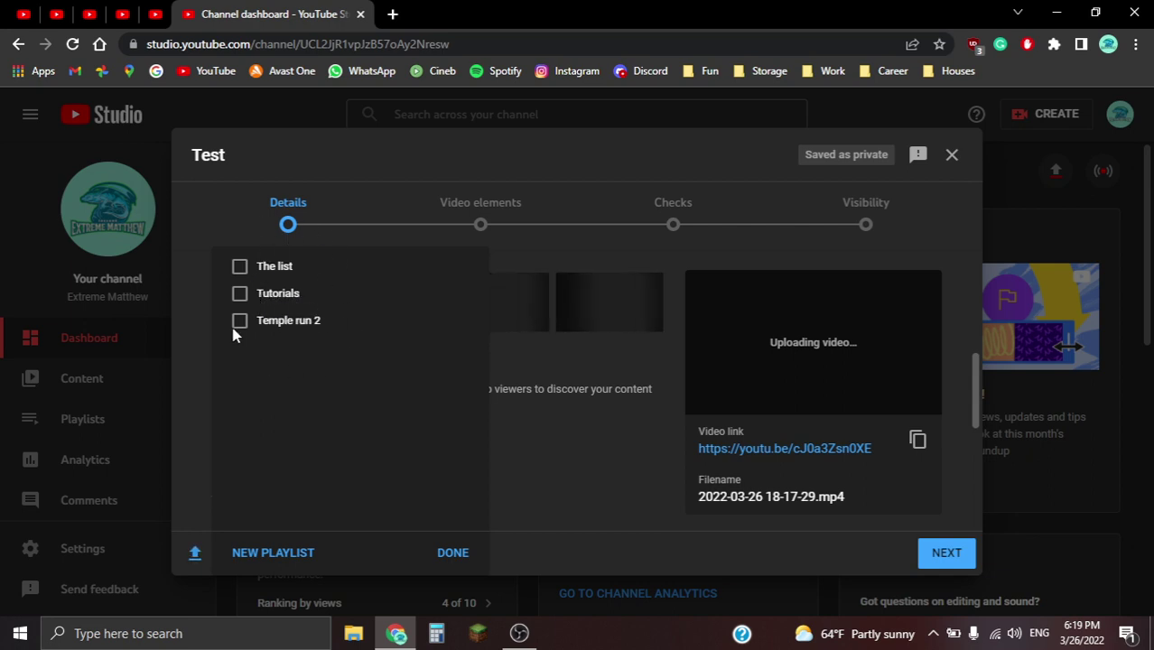
click(514, 399)
scroll(332, 412, down, 2)
scroll(325, 343, up, 1)
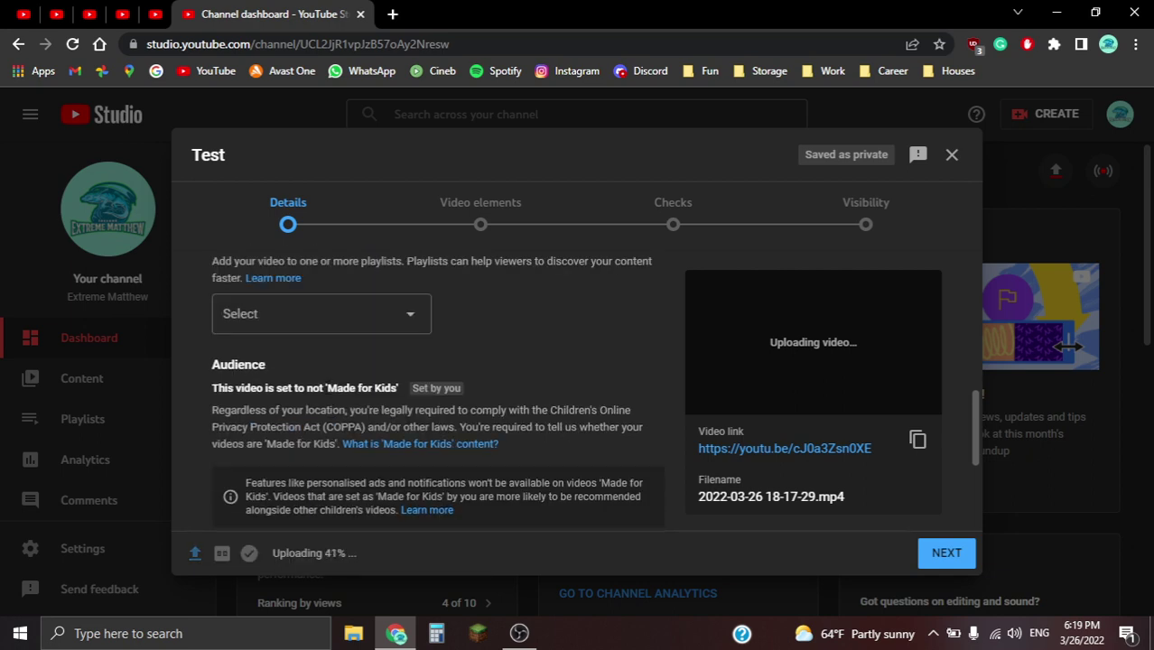
click(312, 325)
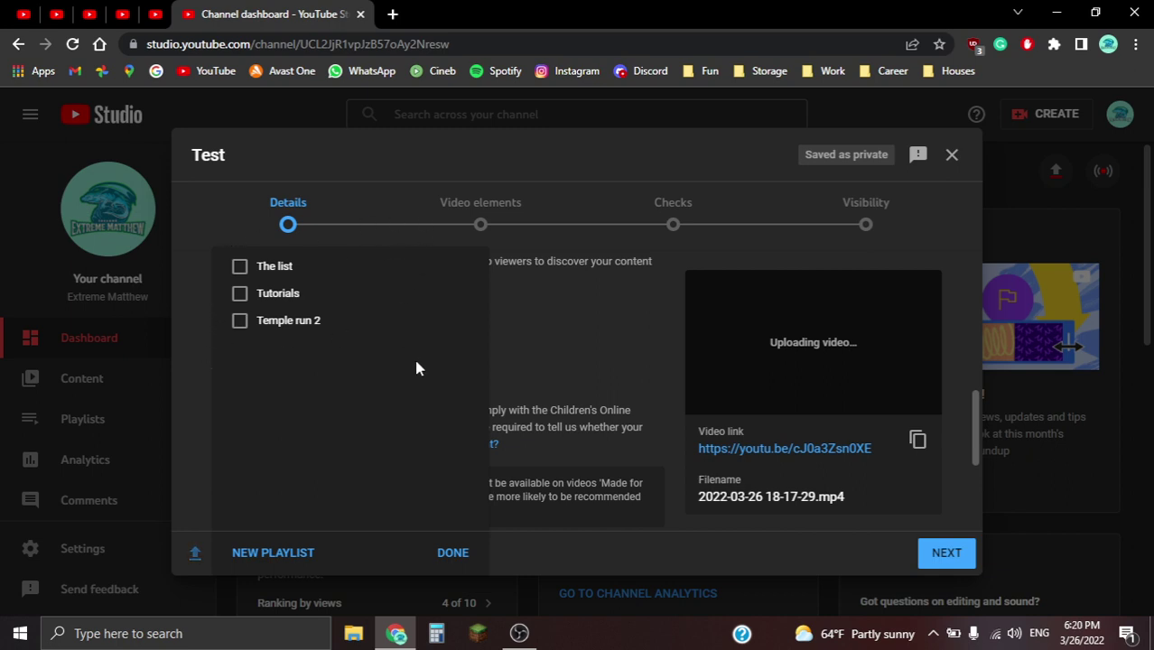
click(633, 395)
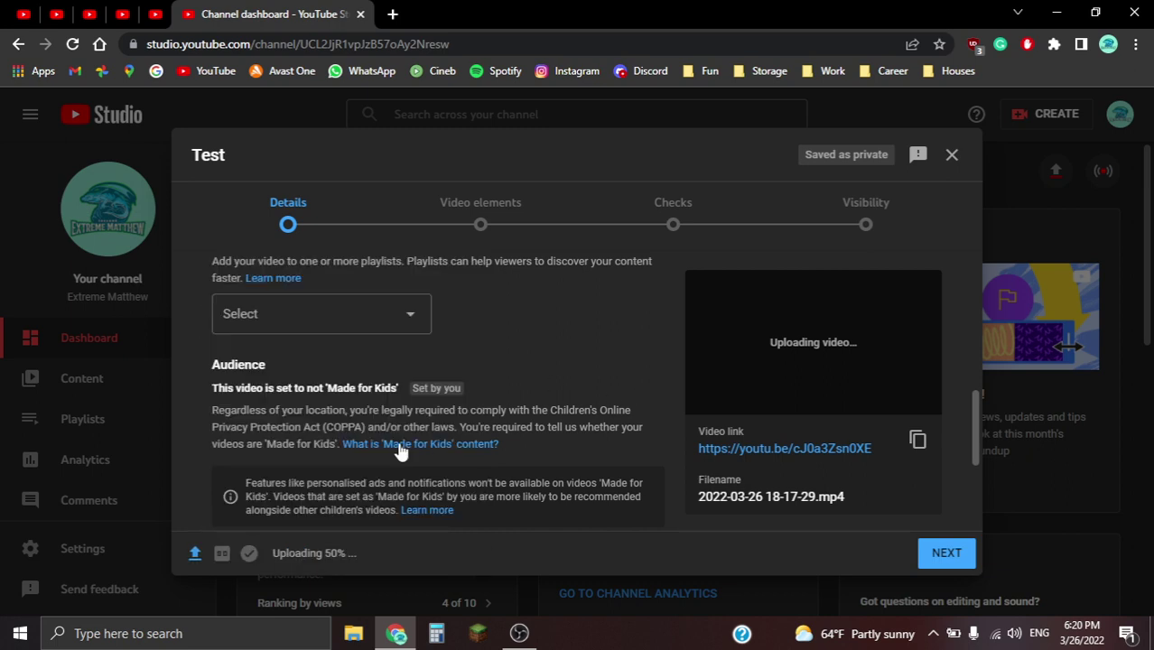
Review the Made for Kids audience setting and the other details, and continue to the Video elements stage.
scroll(399, 447, down, 2)
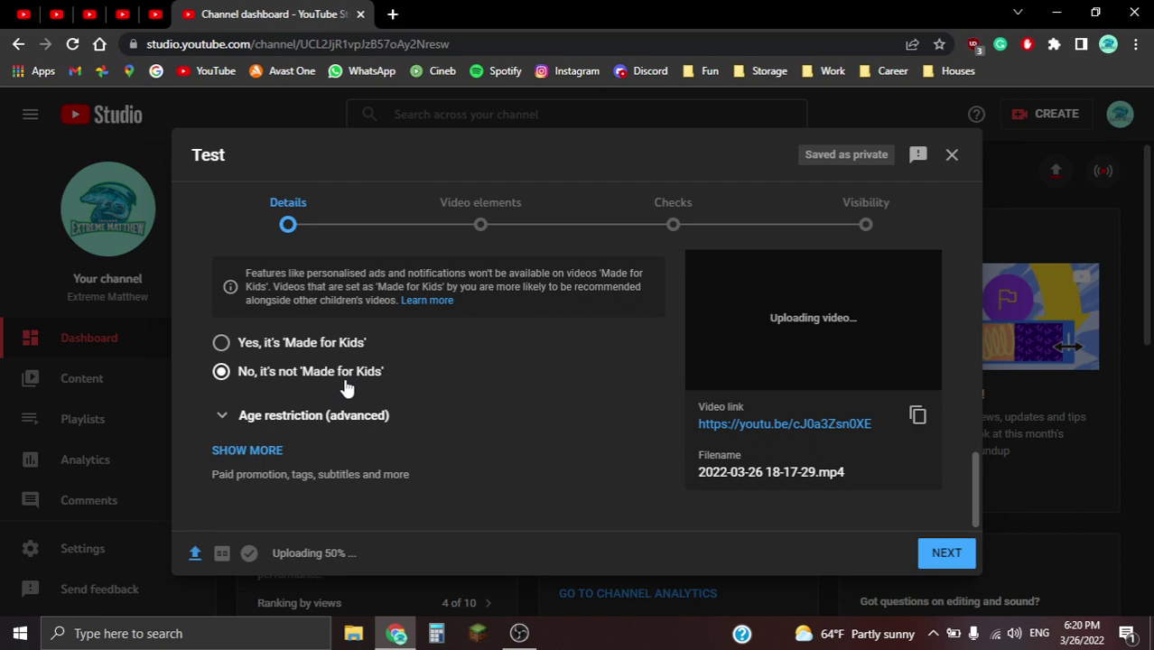
scroll(344, 384, up, 8)
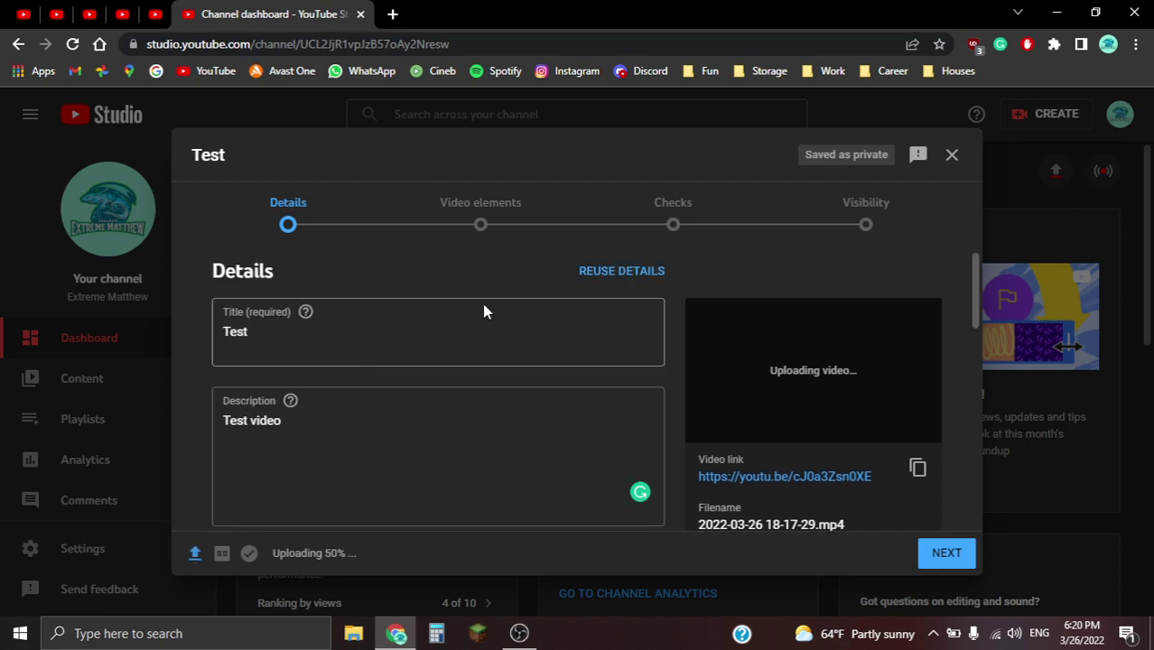
scroll(630, 426, down, 5)
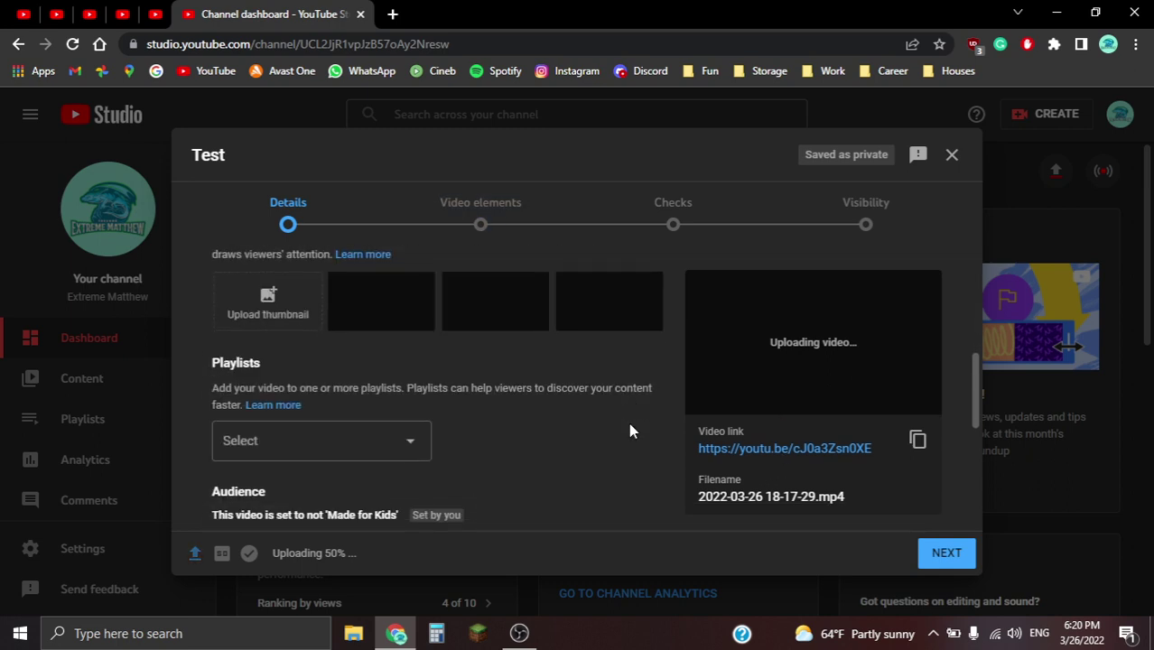
click(945, 551)
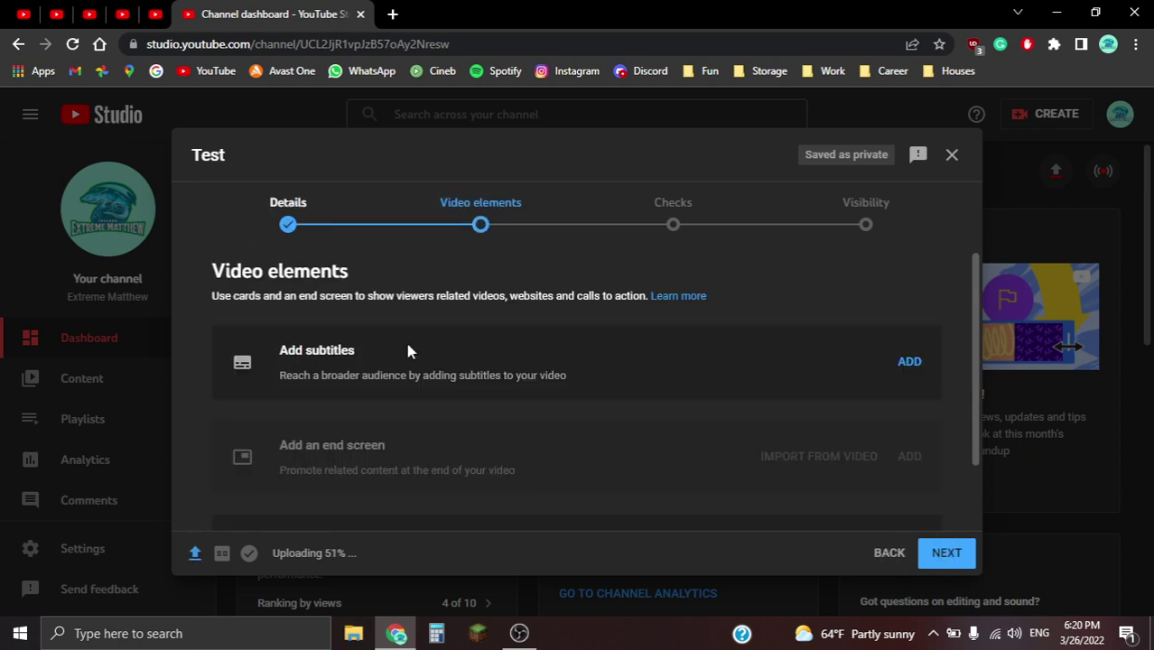
Examine the subtitles, end screen and cards options in the Video elements stage.
scroll(407, 344, down, 1)
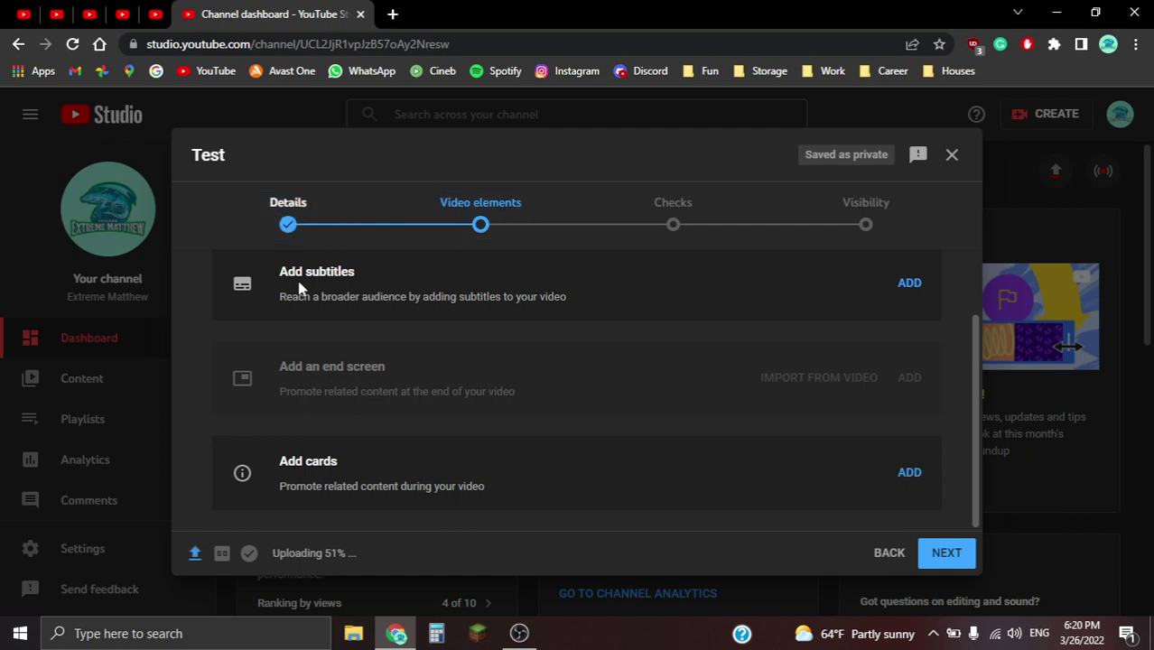
scroll(299, 292, up, 1)
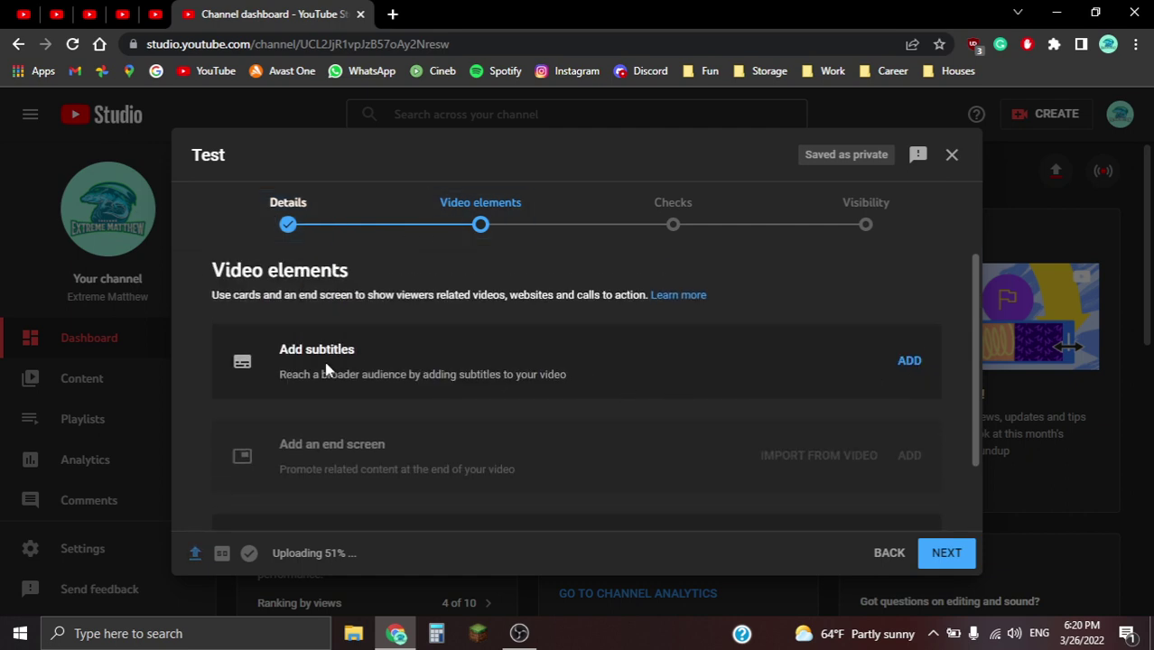
scroll(708, 458, down, 1)
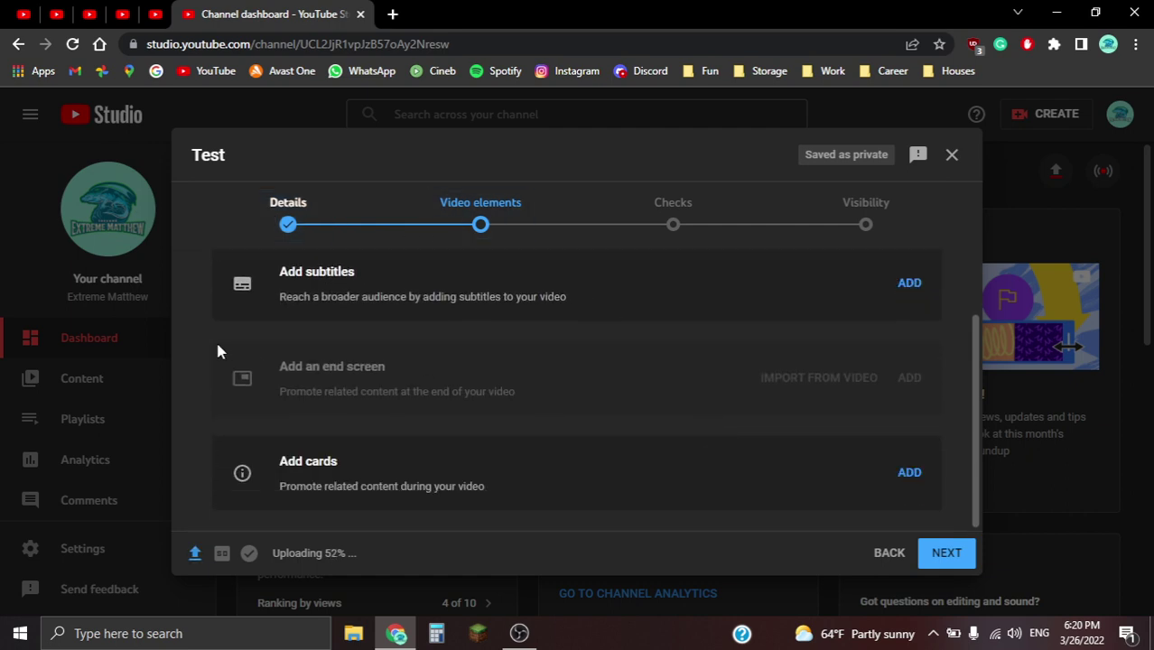
drag(217, 351, 813, 402)
click(375, 383)
drag(261, 355, 572, 414)
click(572, 414)
drag(271, 385, 541, 422)
click(528, 387)
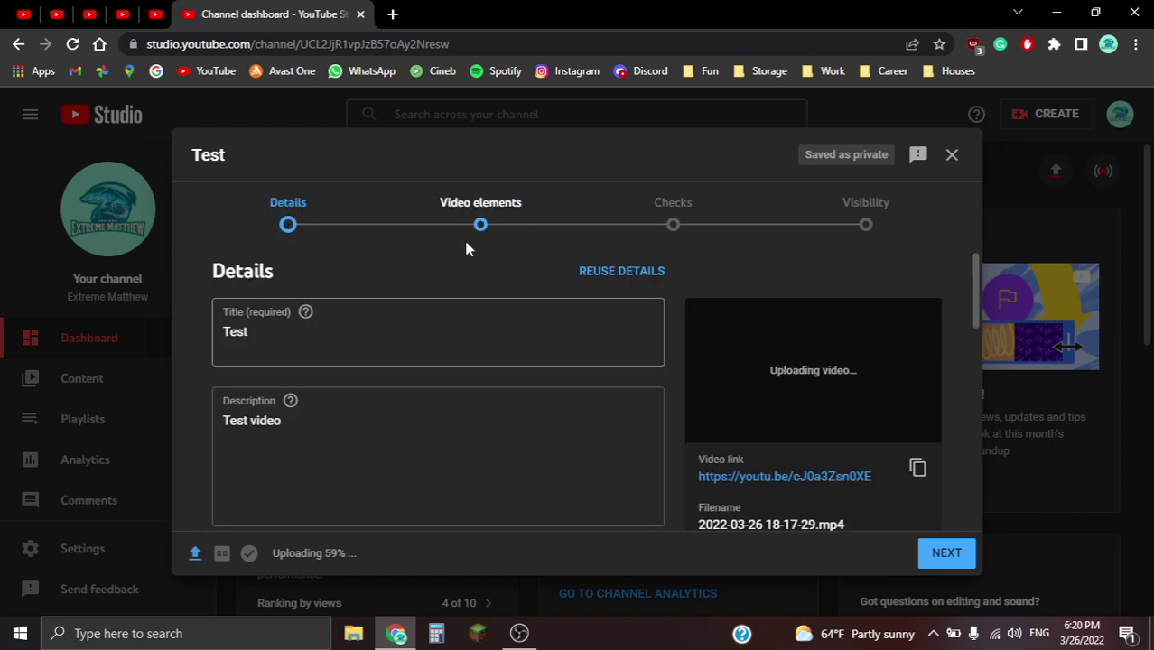
click(458, 226)
scroll(569, 469, down, 1)
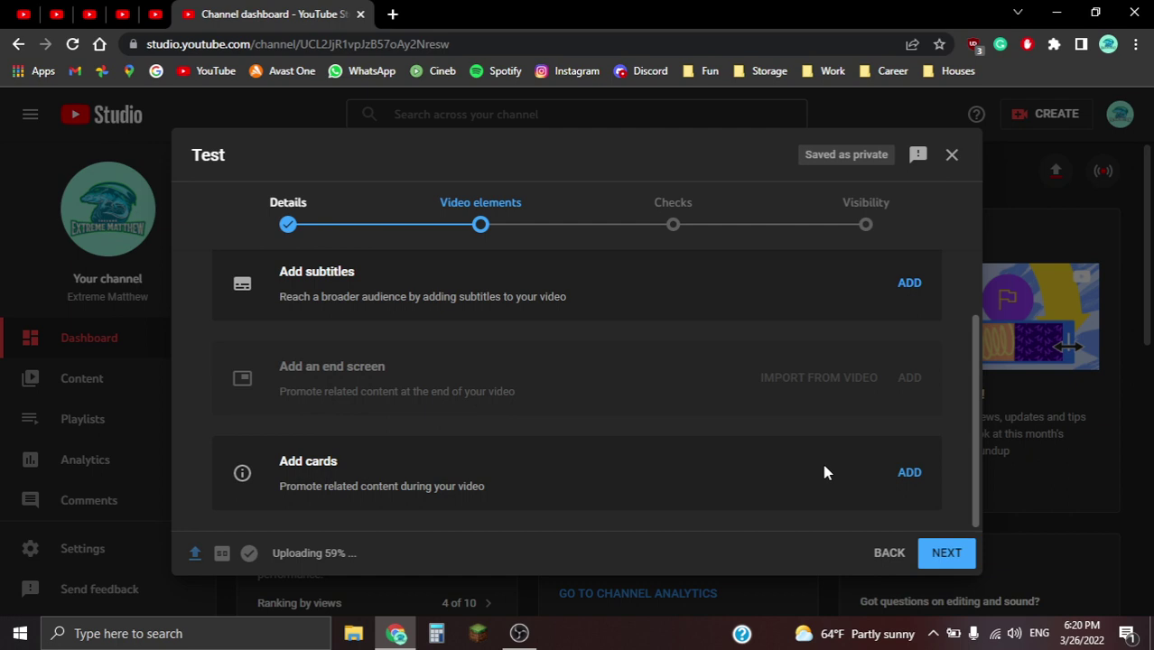
Add a video card linking to "Tutorial: How to download a Youtube Video" with the custom message "Previous Video".
click(913, 478)
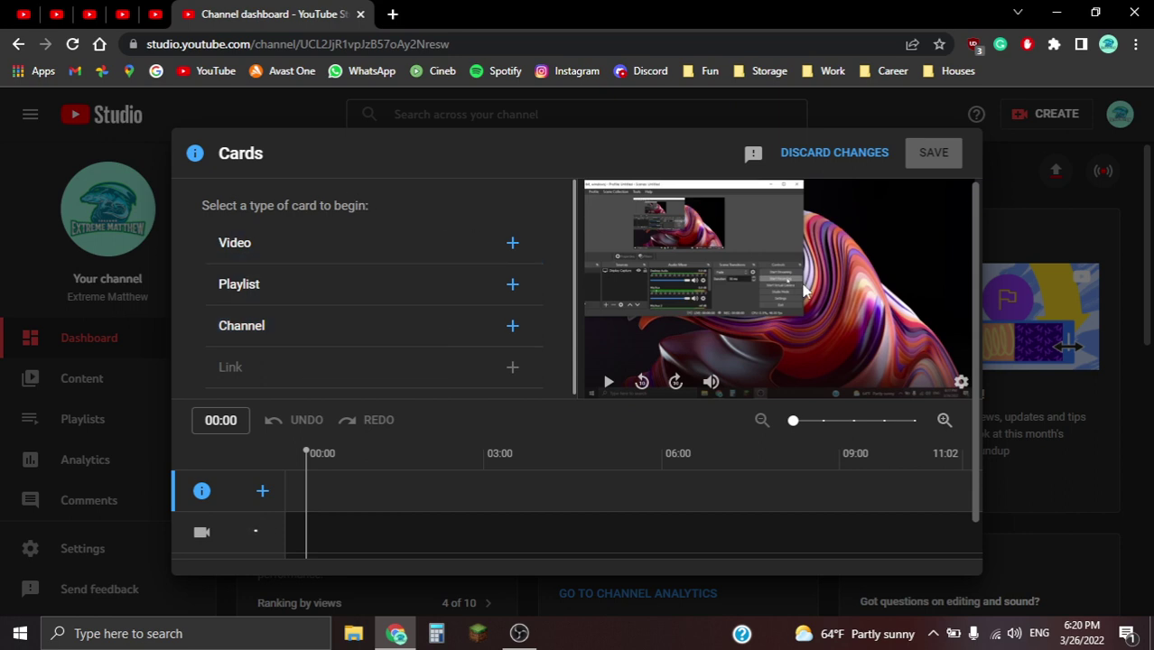
click(412, 476)
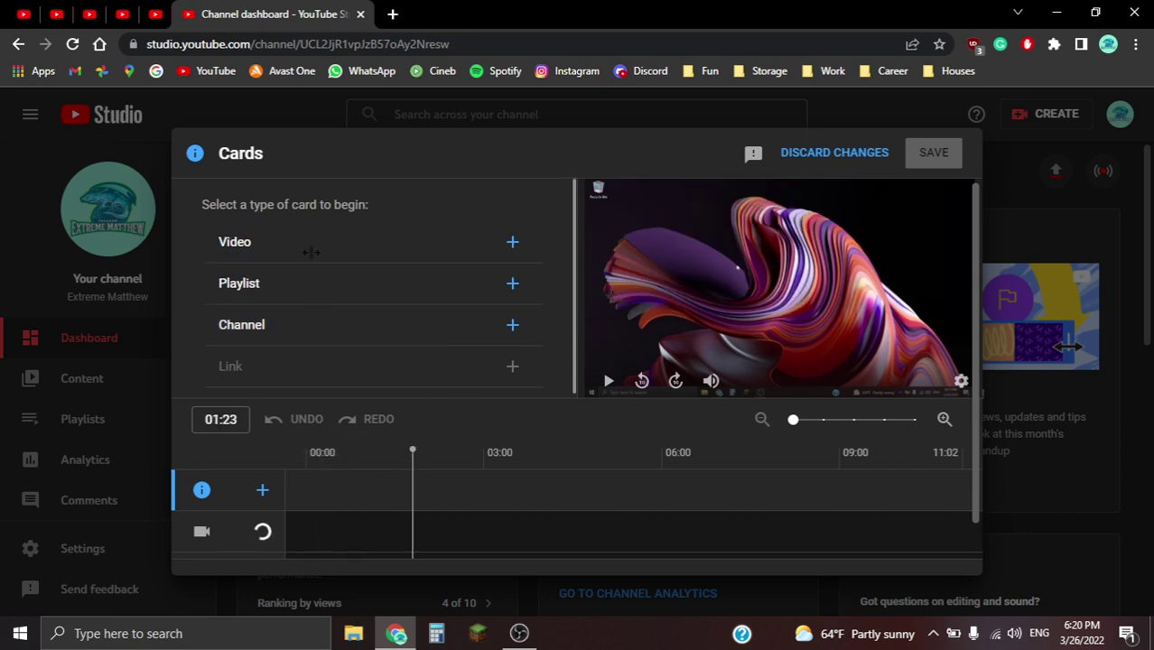
click(315, 261)
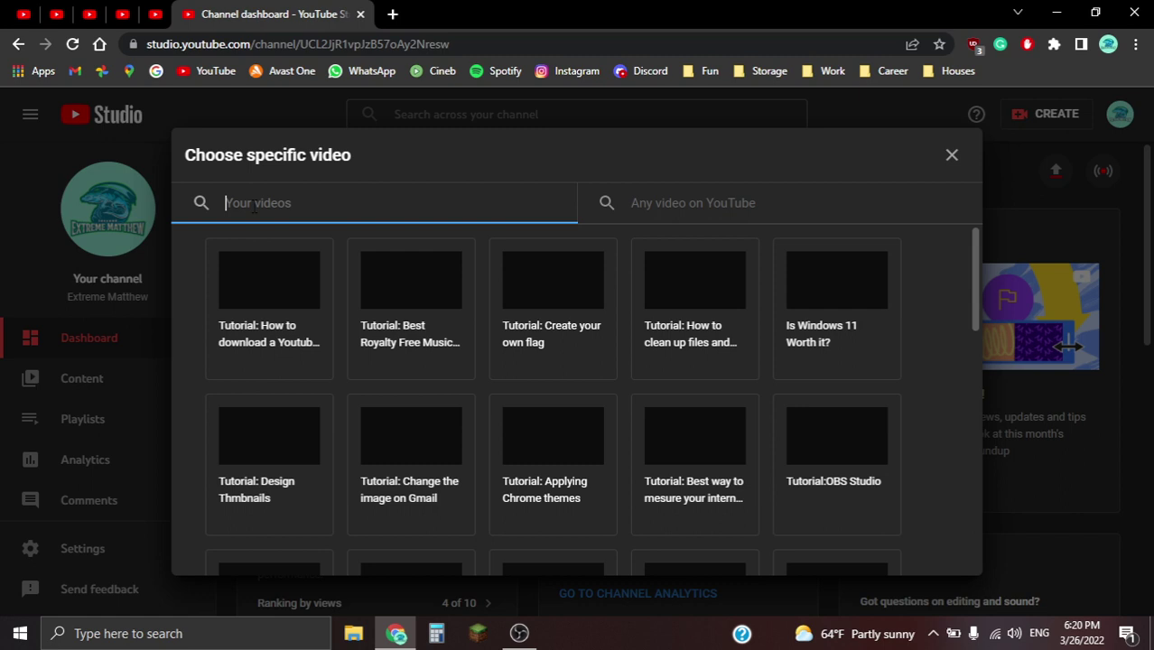
click(270, 289)
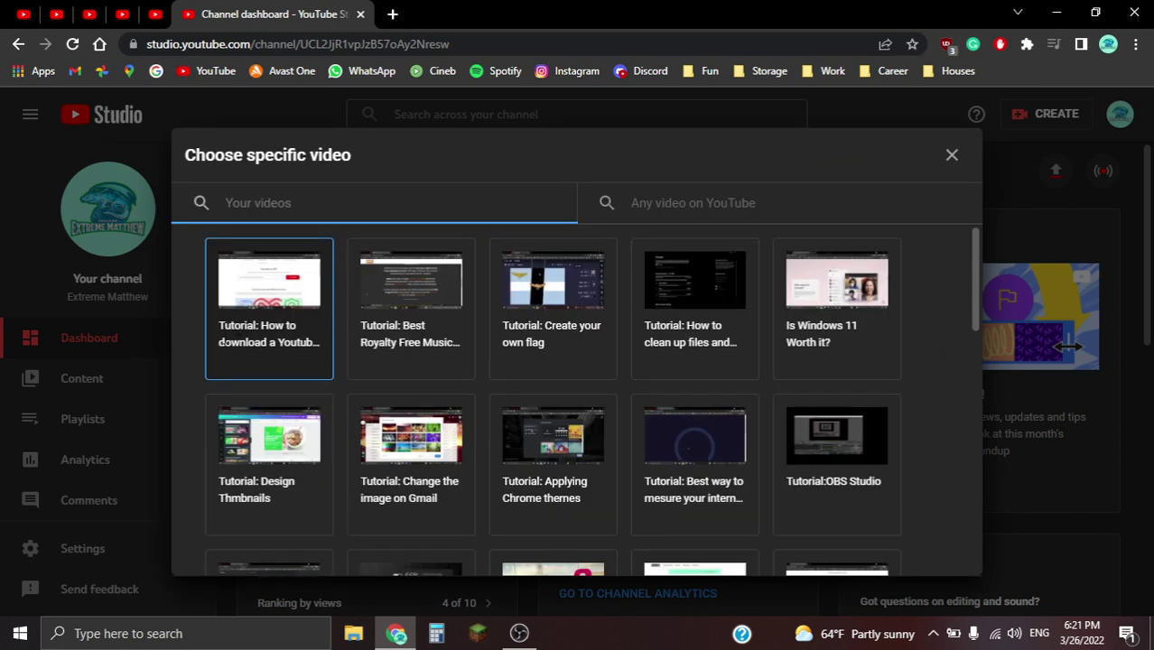
click(225, 343)
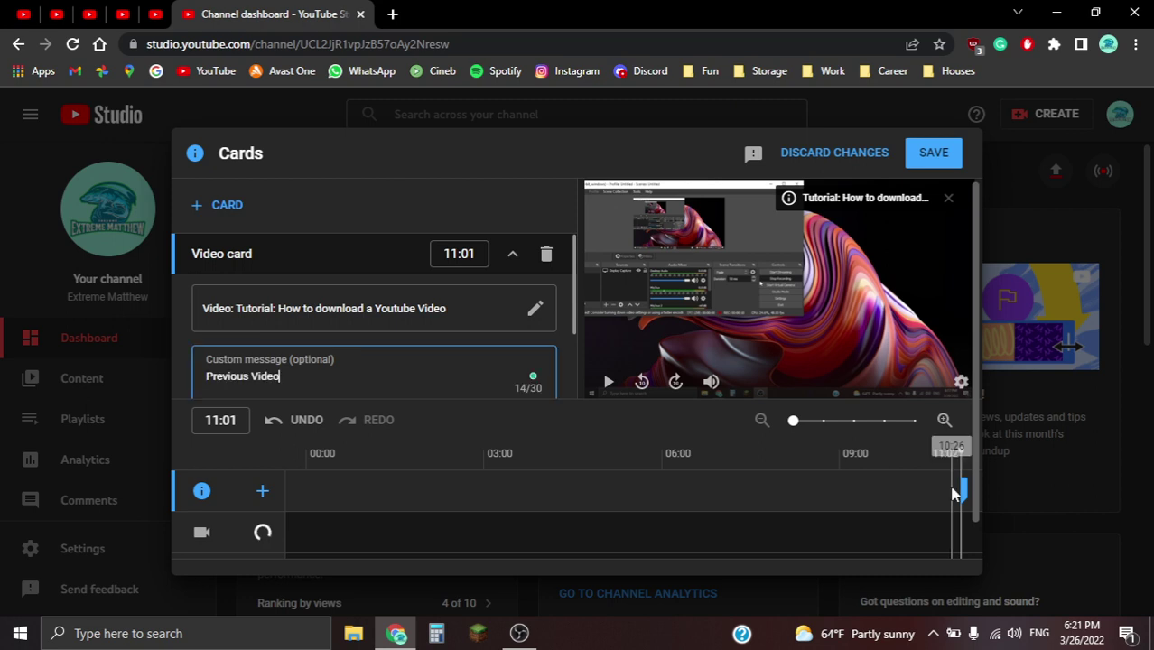
Move the video card to 06:02 on the timeline, preview it in the player and close the preview.
drag(962, 490, 881, 492)
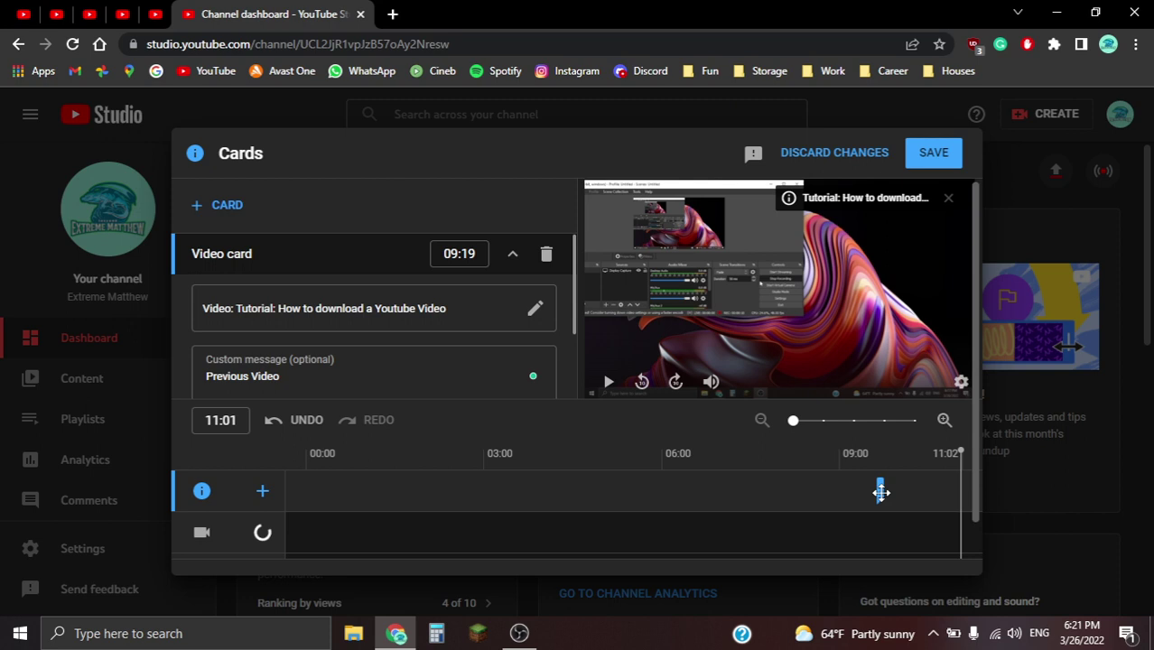
scroll(903, 330, down, 1)
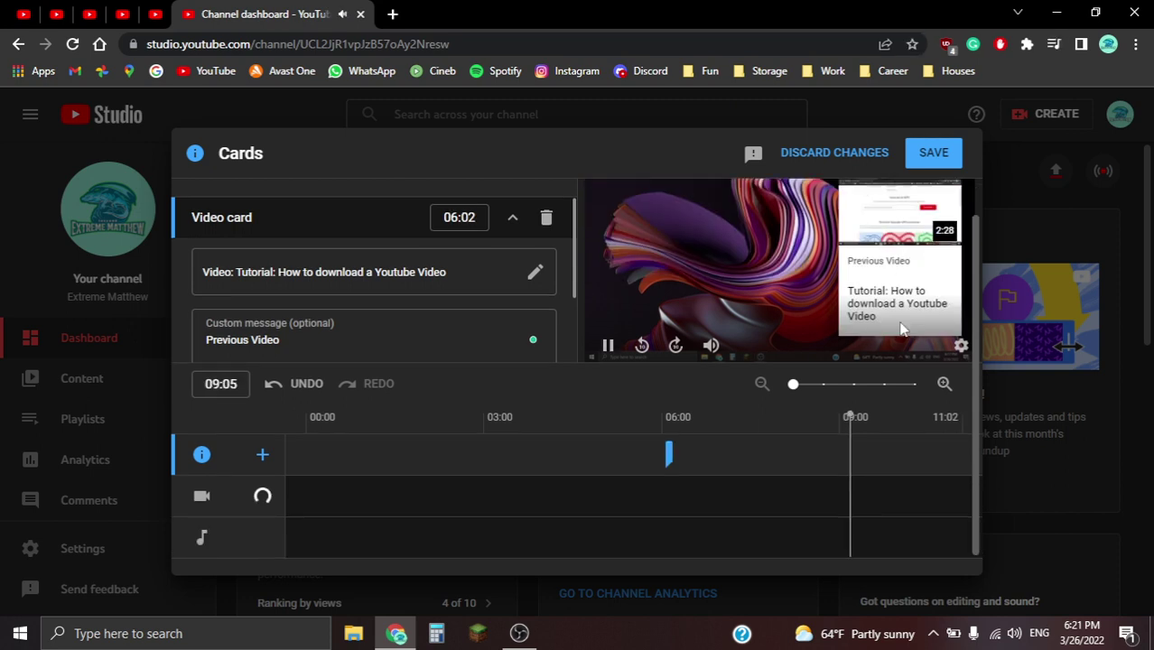
scroll(901, 330, up, 1)
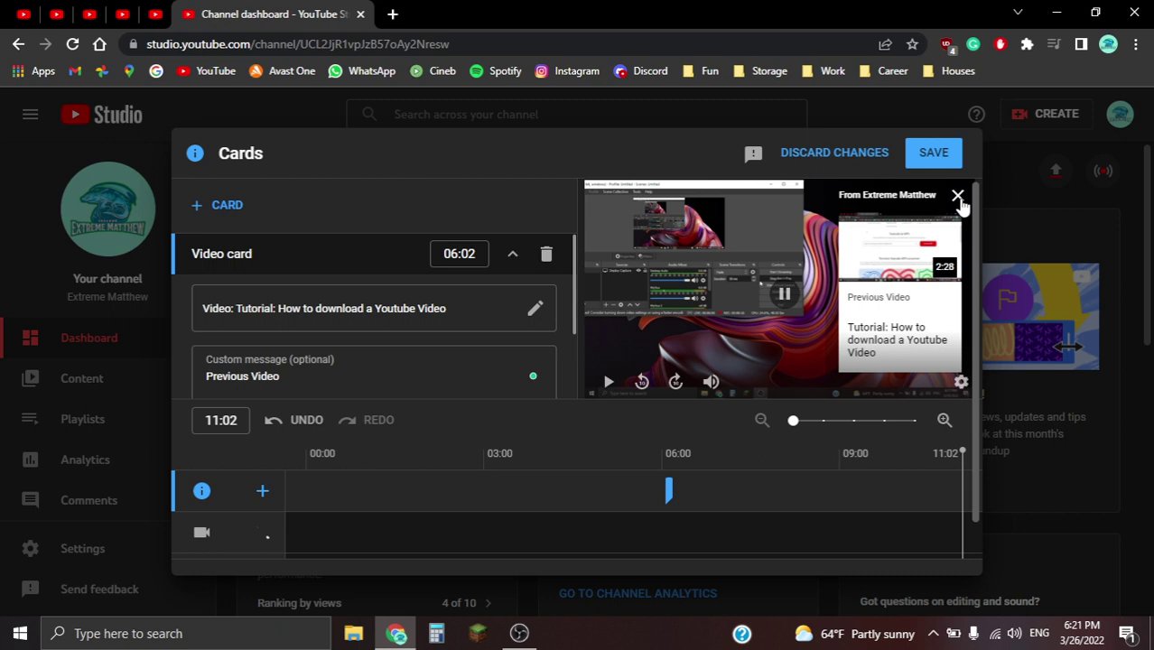
click(960, 196)
Clear the video card's custom message and save the cards.
drag(282, 377, 185, 375)
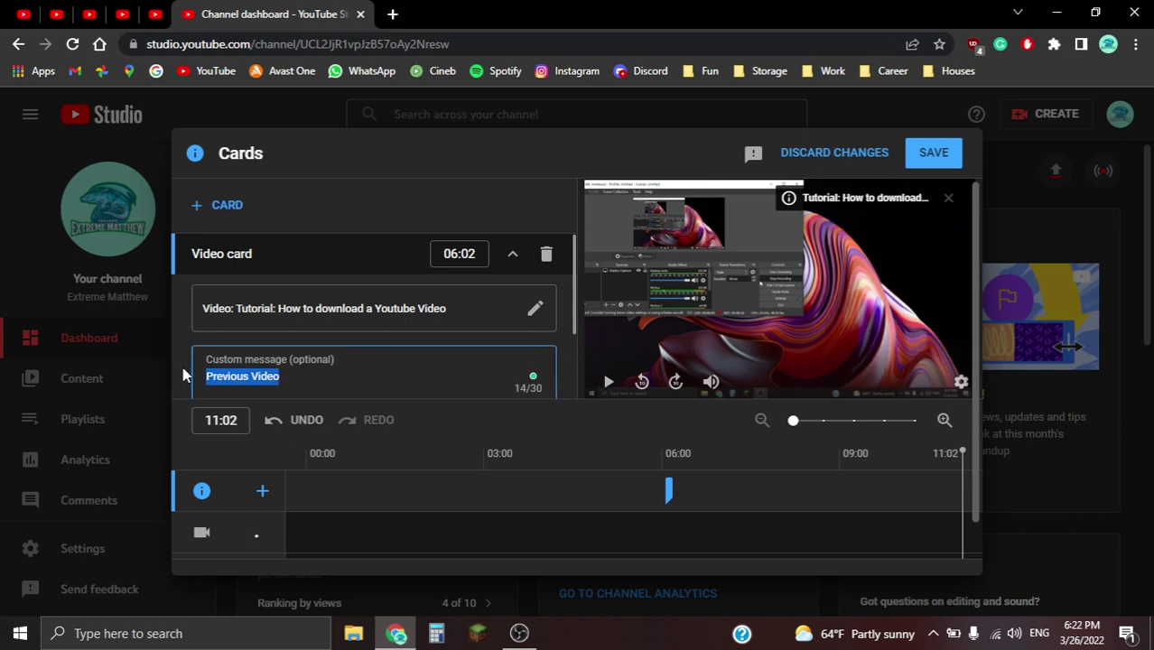
key(BackSpace)
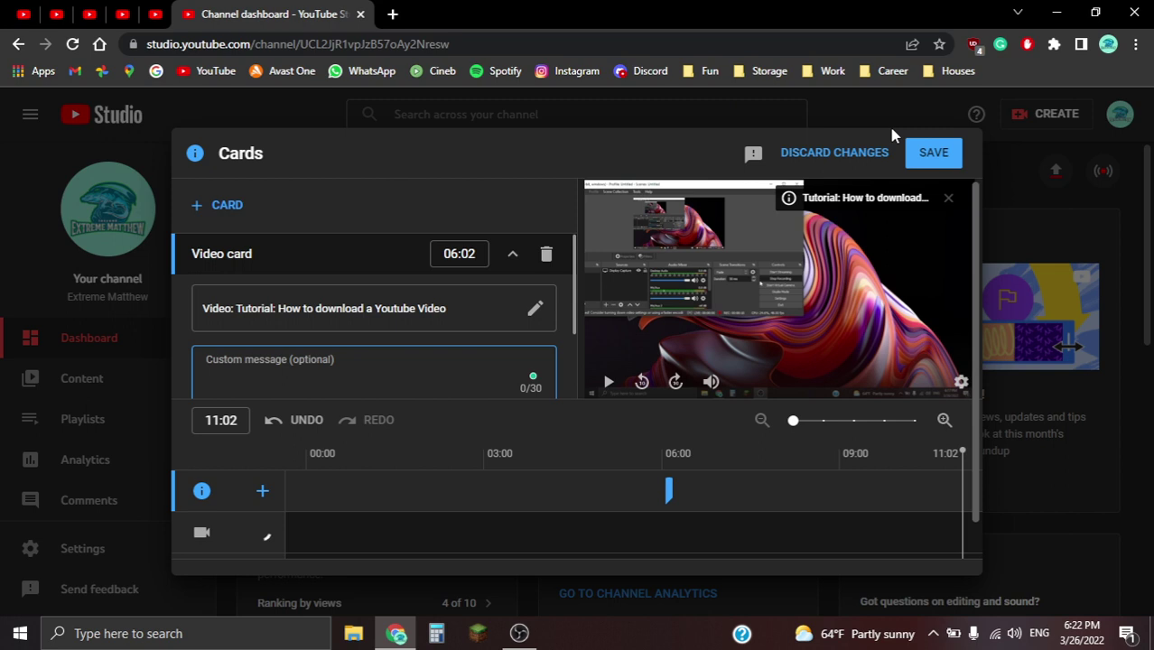
click(914, 150)
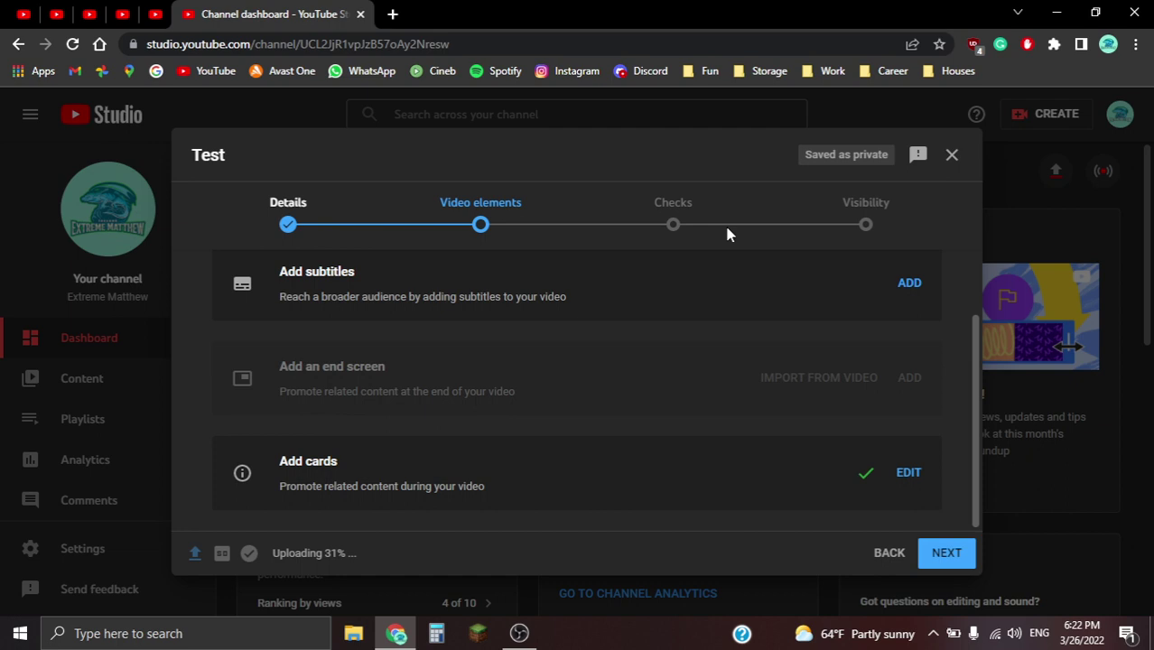
Go to the Checks stage, read its explanation of the copyright check, and continue to the Visibility stage.
click(729, 234)
drag(238, 295, 503, 315)
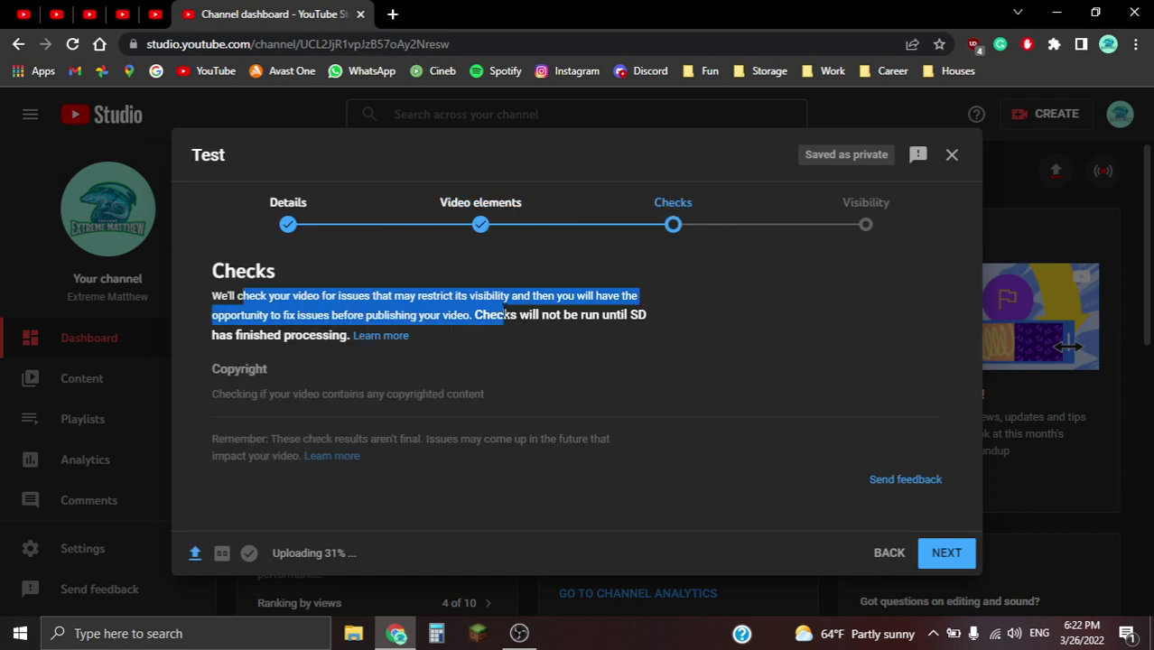
click(699, 476)
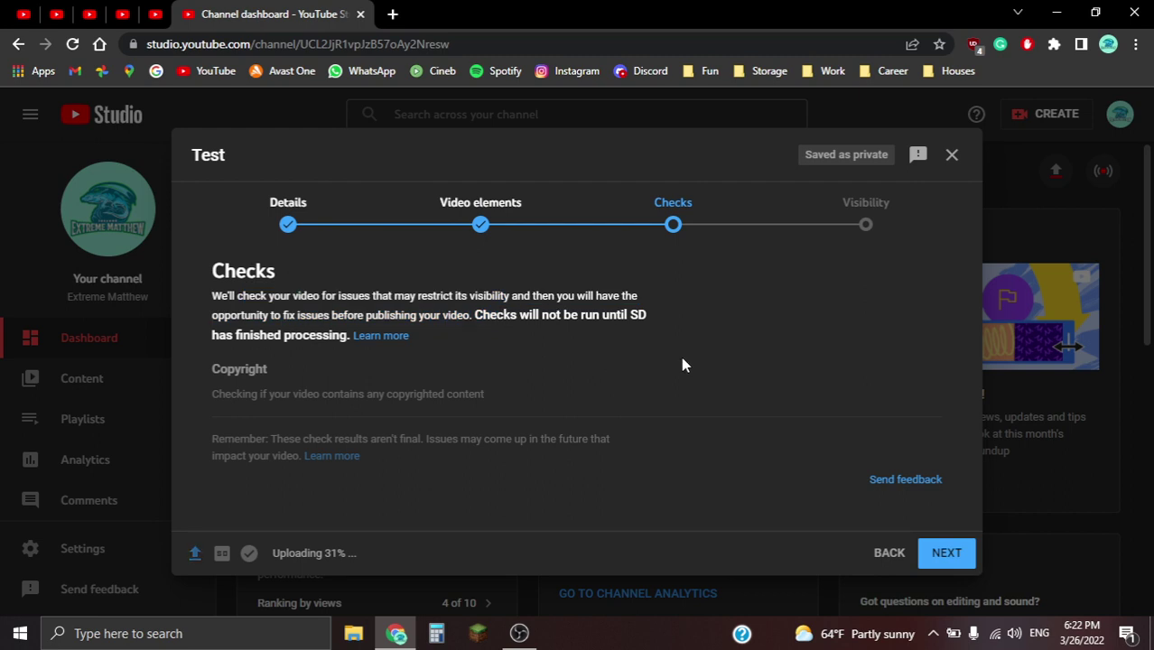
click(946, 552)
Set the video's visibility to Public and review the Schedule option and the pre-publish checklist.
scroll(421, 500, down, 2)
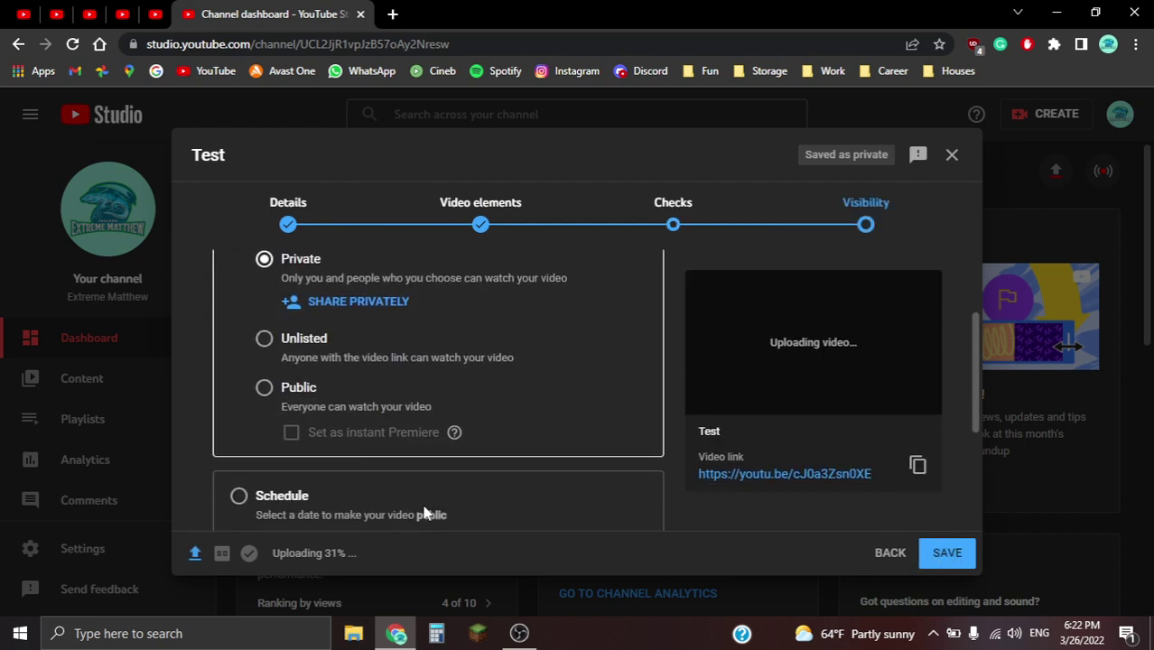
scroll(424, 513, up, 2)
scroll(307, 364, down, 1)
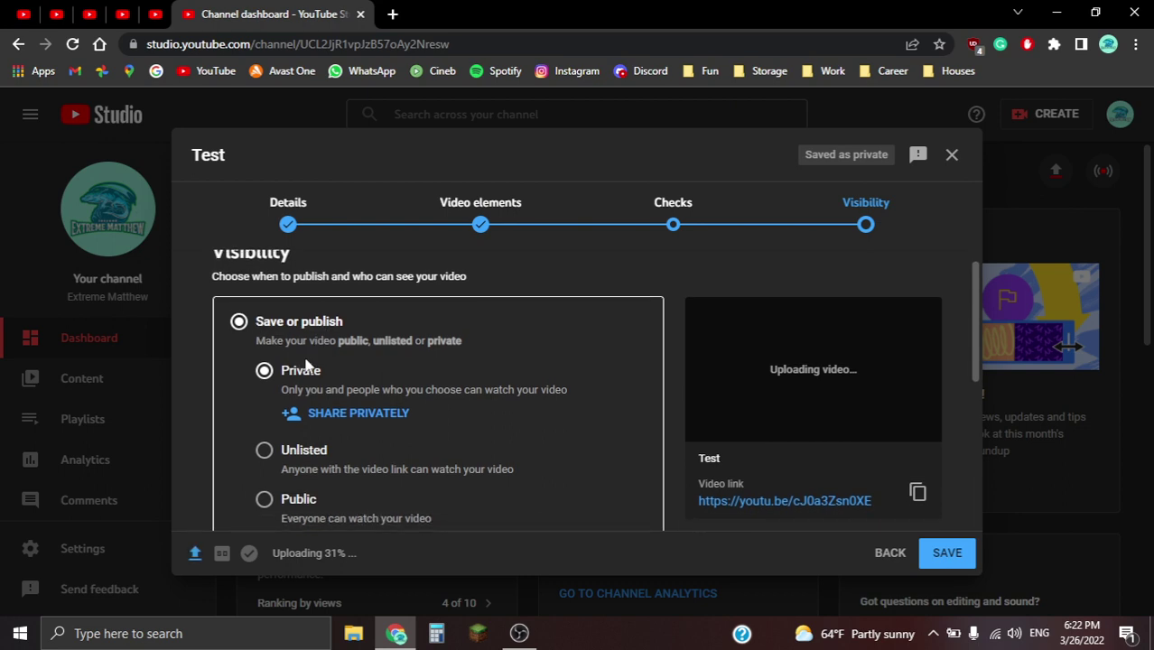
scroll(305, 364, down, 1)
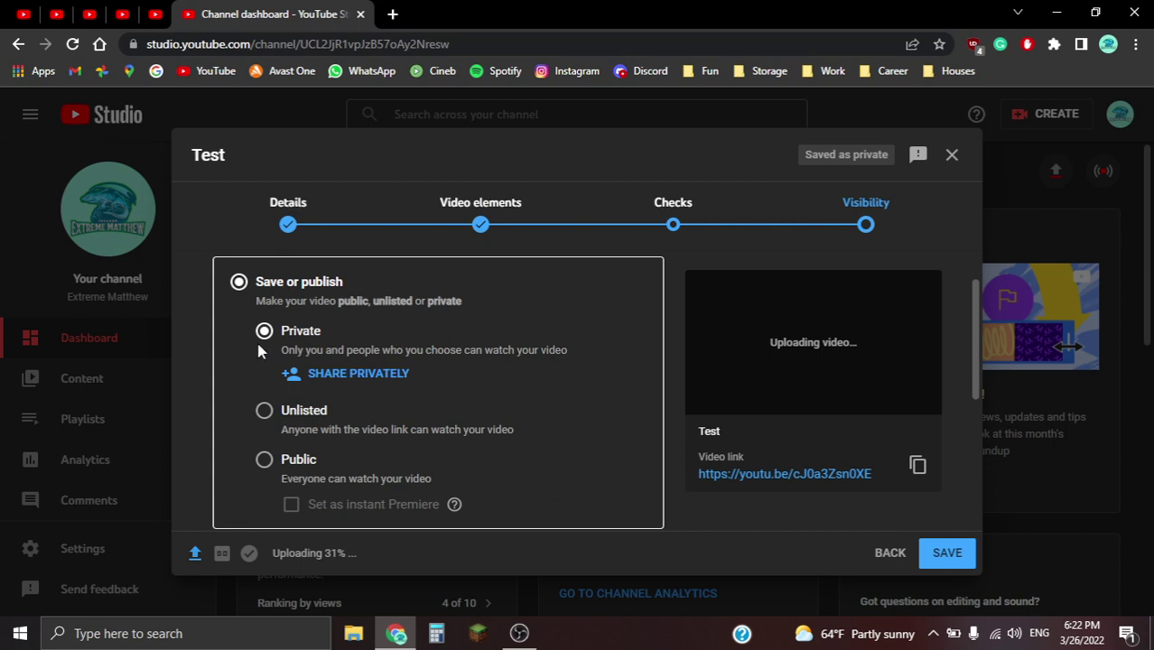
scroll(400, 346, down, 1)
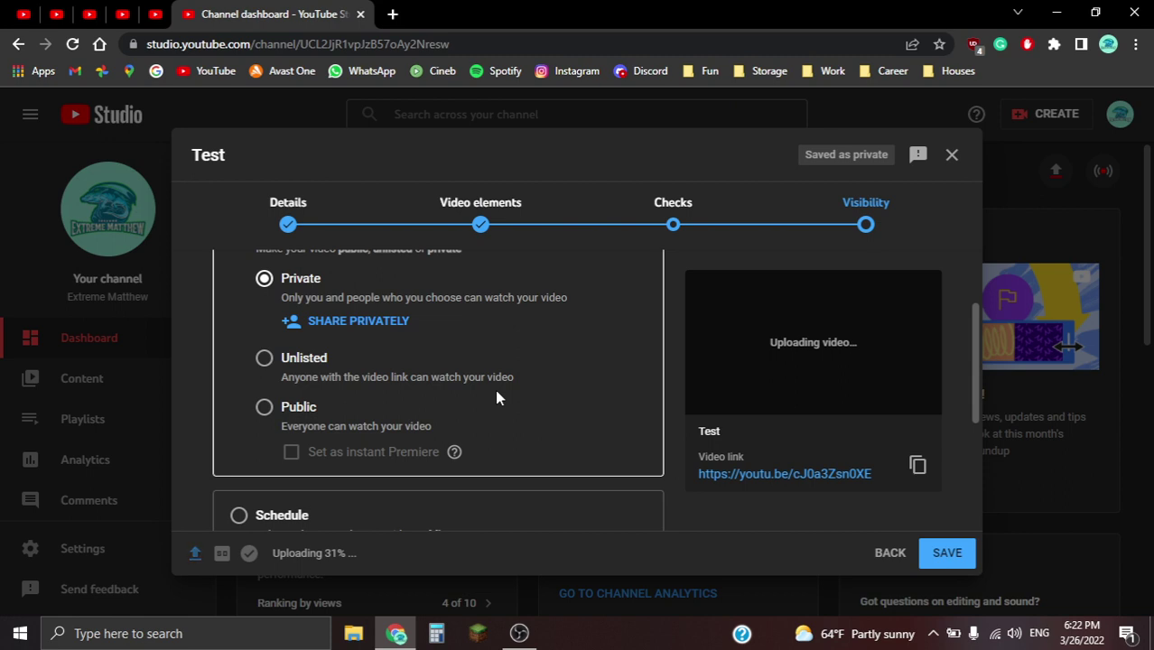
click(295, 412)
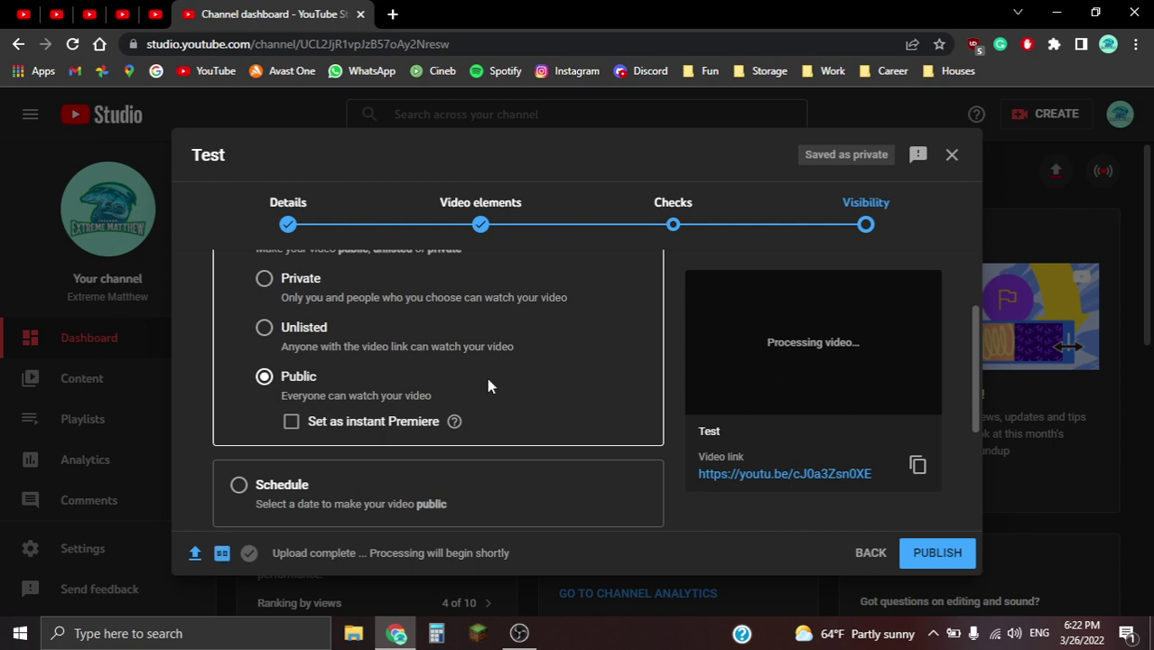
scroll(486, 386, down, 3)
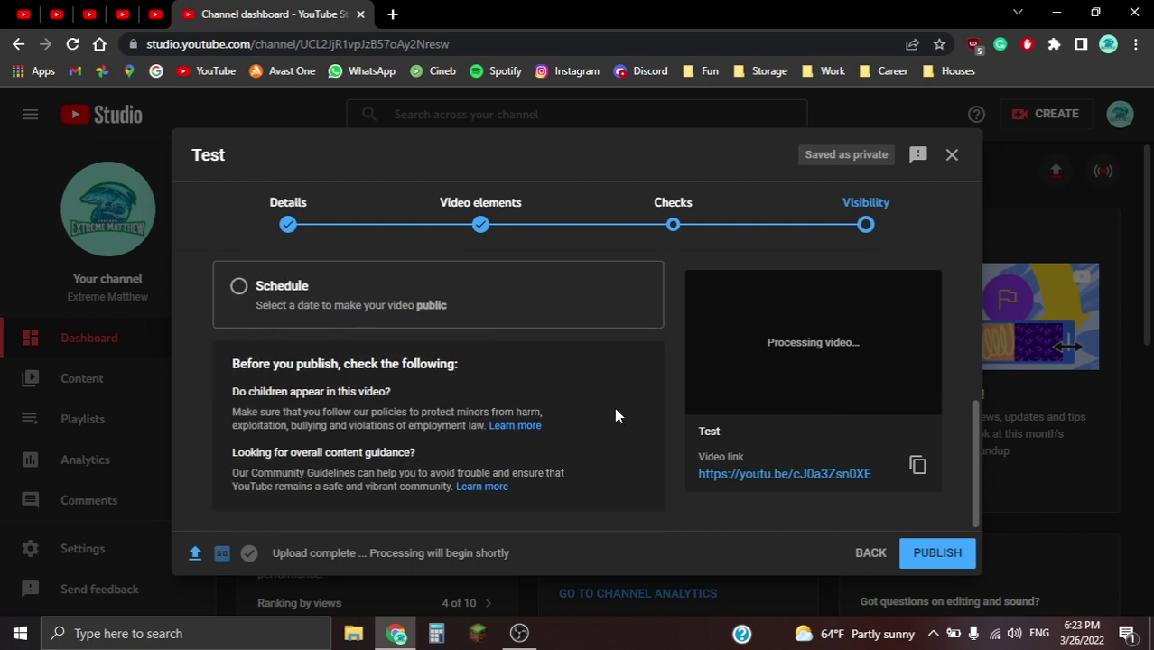
scroll(287, 365, up, 2)
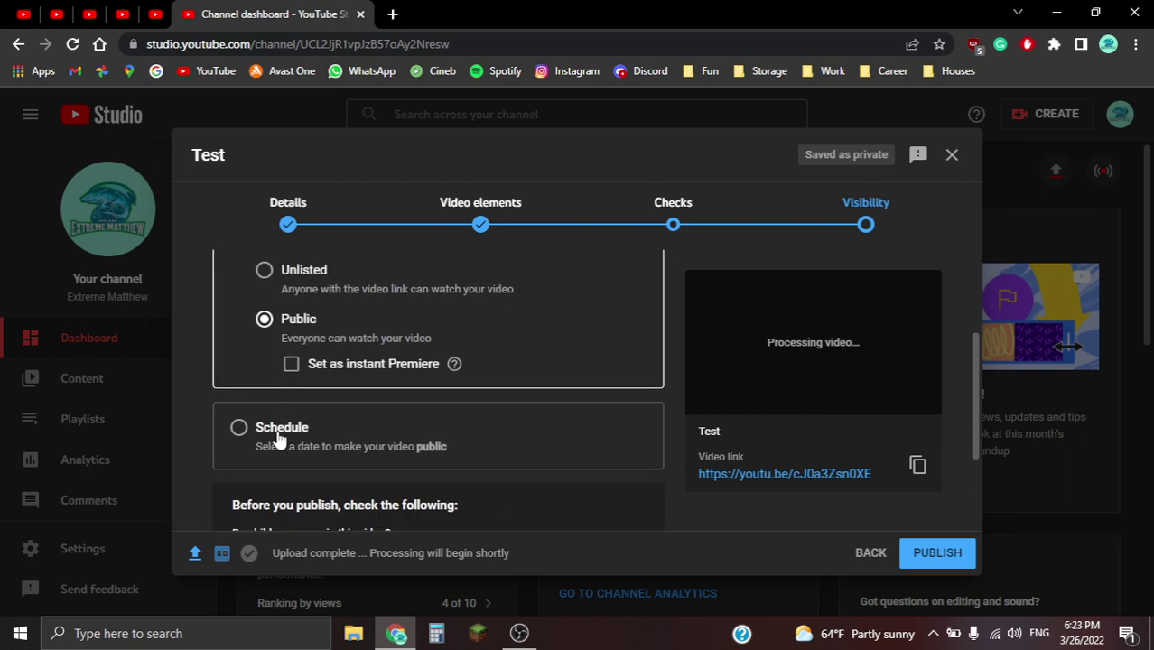